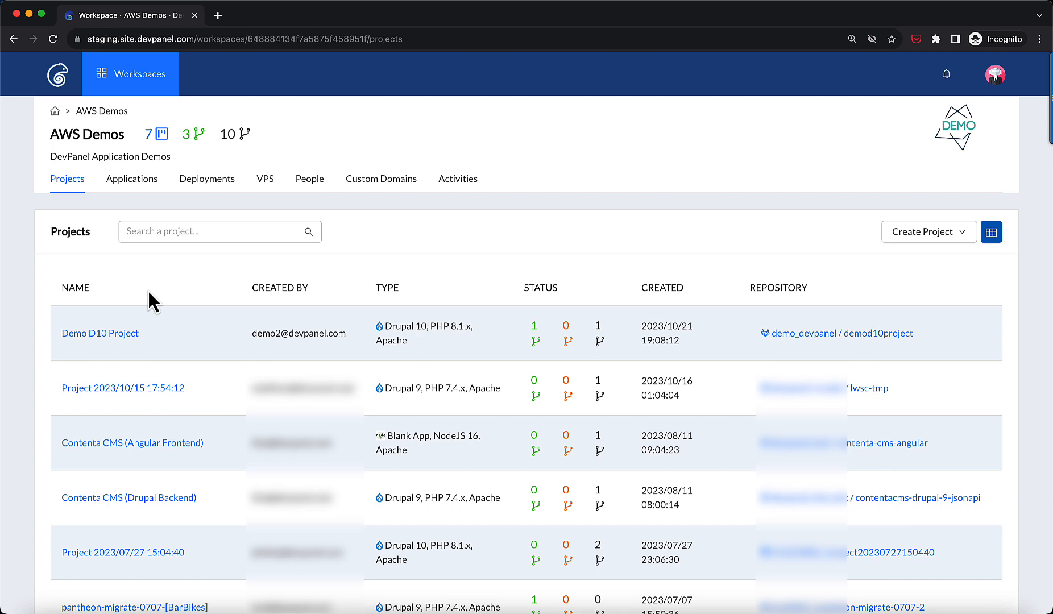
Browse the From Template and Import options for creating a project, returning to the projects list each time.
left_click(929, 232)
left_click(952, 255)
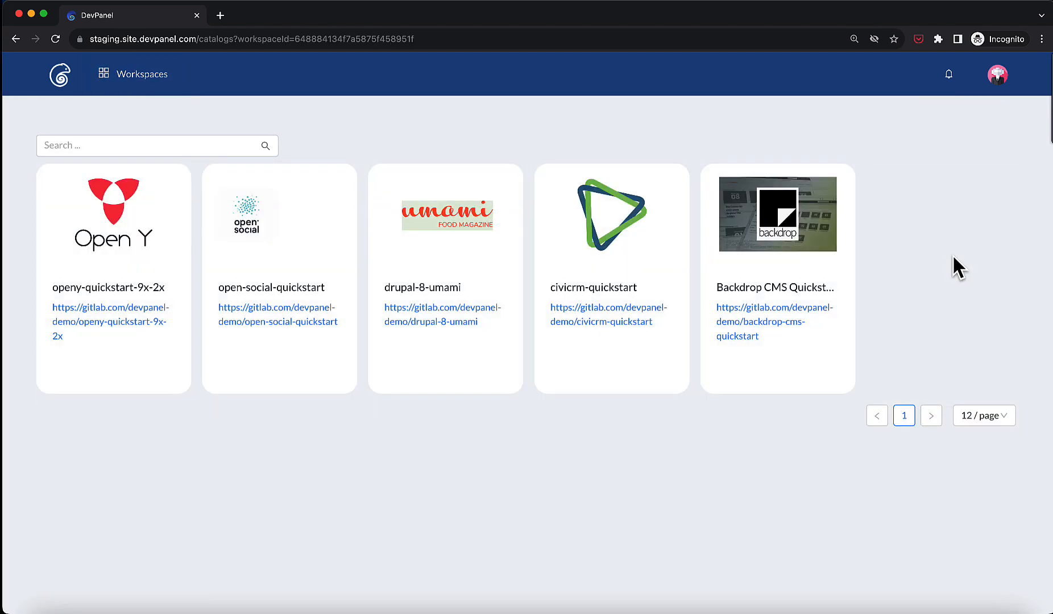
left_click(16, 38)
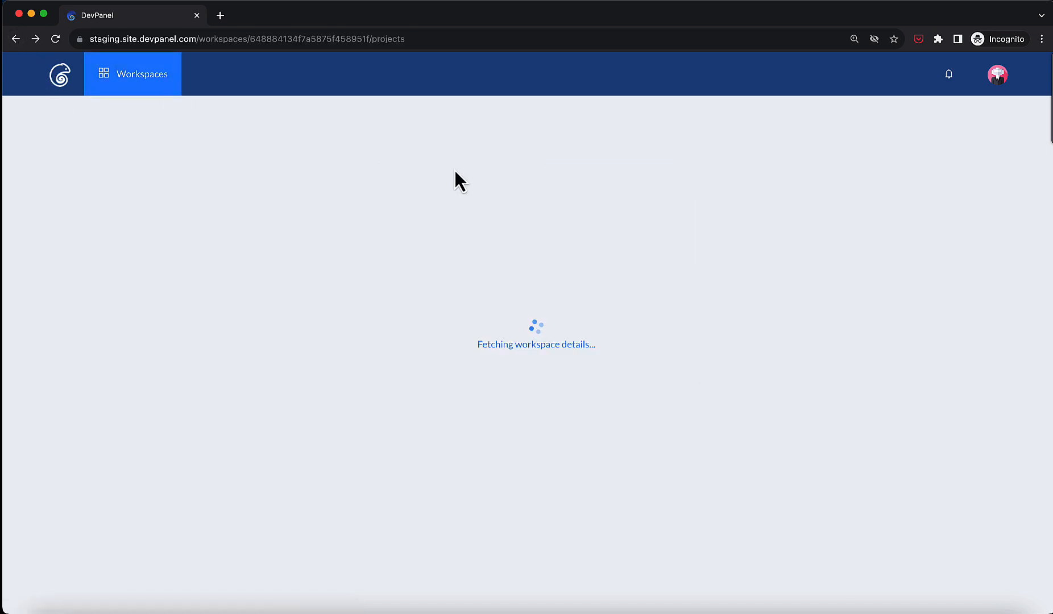
left_click(929, 232)
left_click(914, 302)
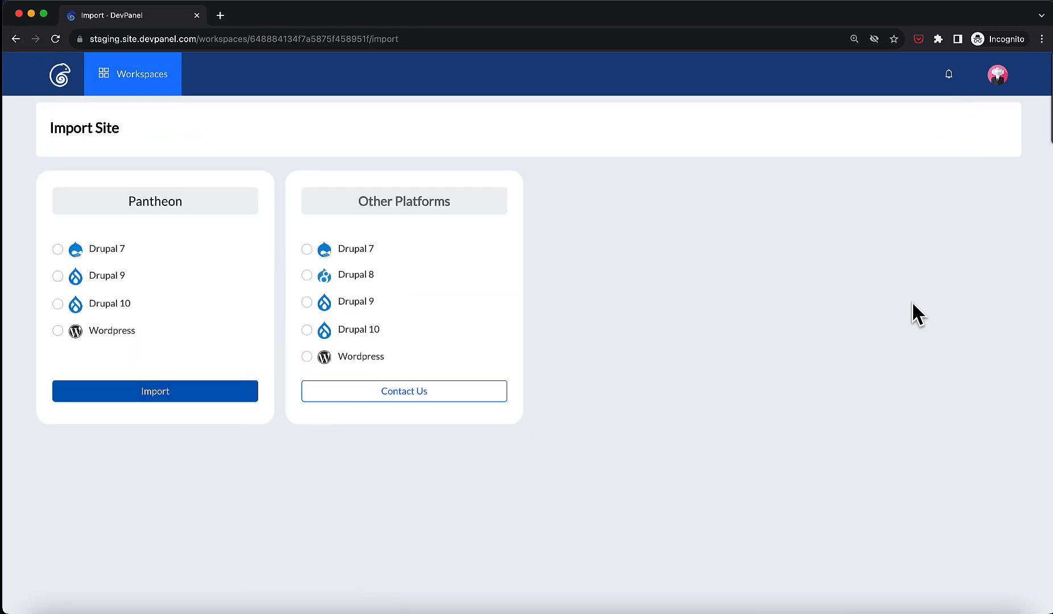
left_click(16, 38)
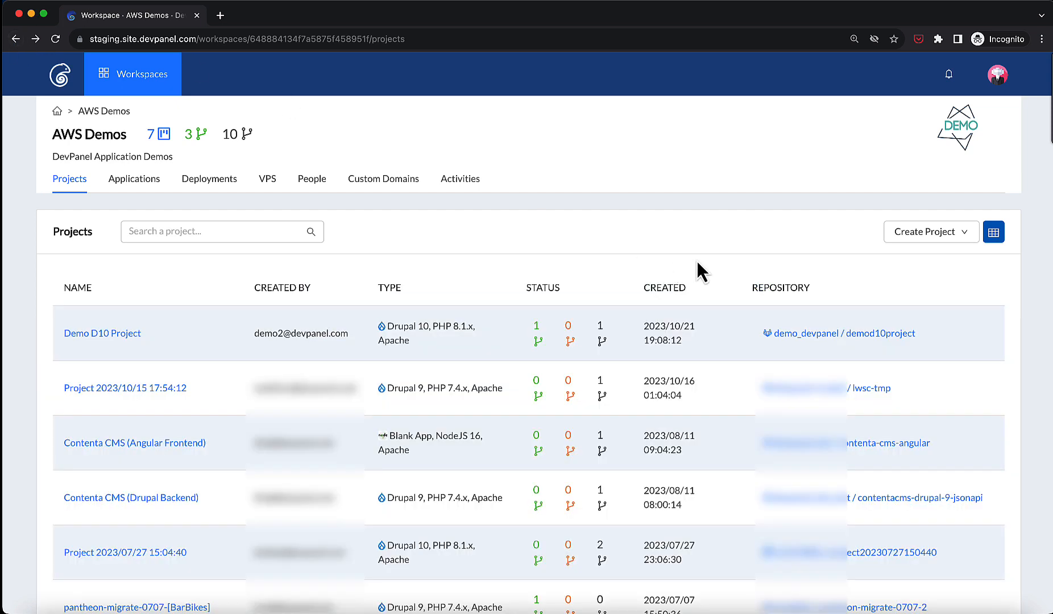
Start a new project from scratch named D10 Demo and continue to the application type.
left_click(910, 235)
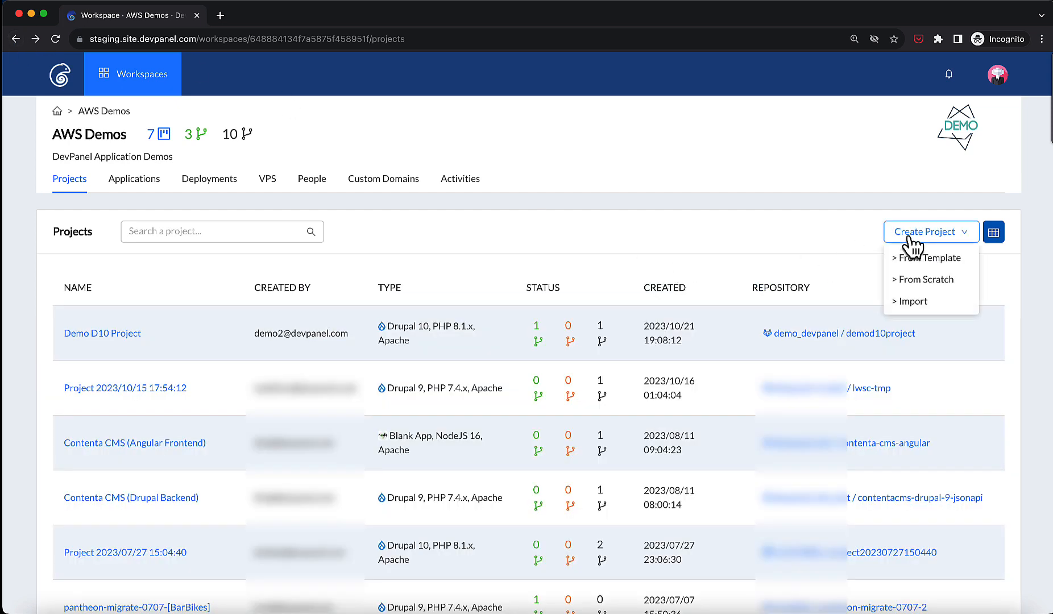
left_click(938, 280)
left_click(600, 249)
type("D")
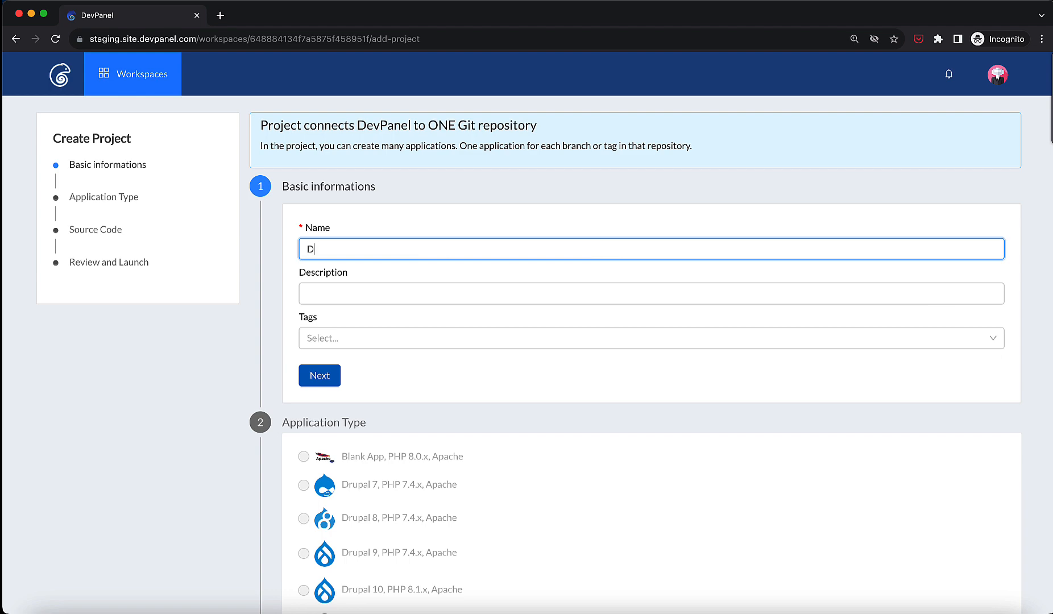
type("10 Demo")
triple_click(590, 244)
left_click(323, 379)
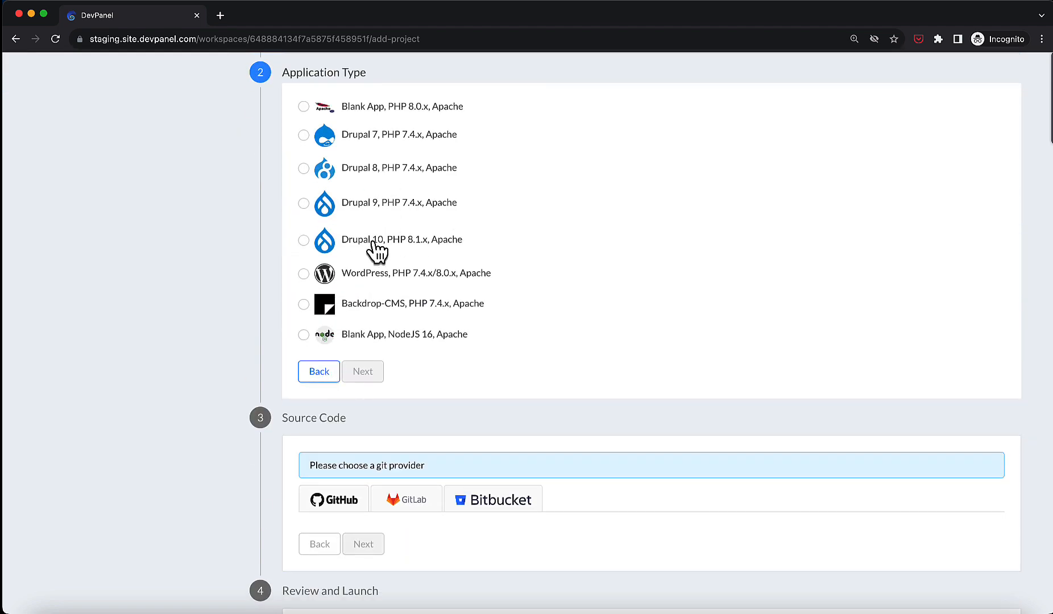
Select the Drupal 10, PHP 8.1.x, Apache application type and continue.
left_click(373, 243)
left_click(374, 378)
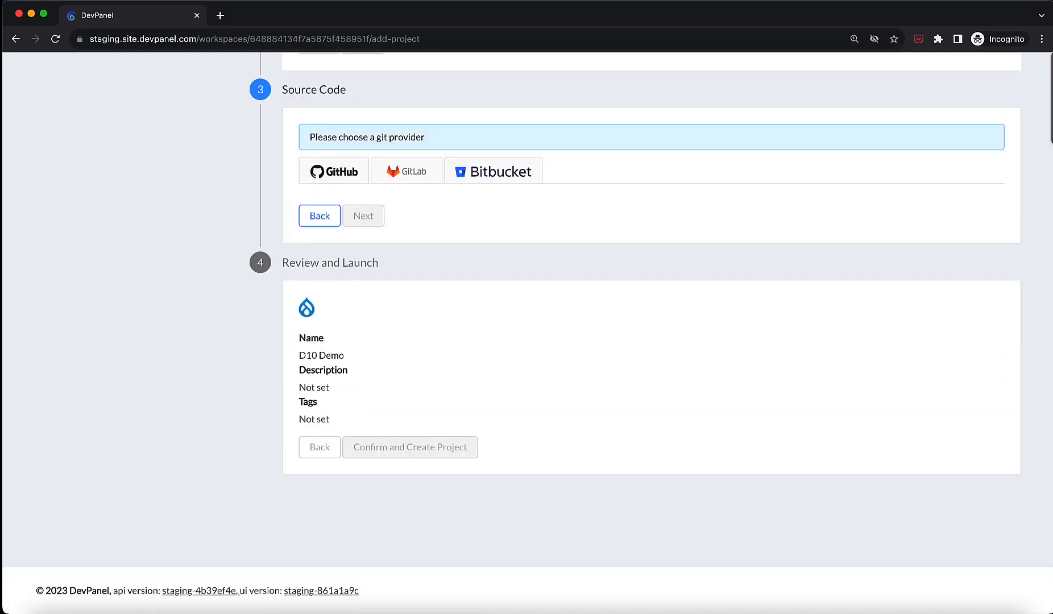
Choose GitLab with a temporary linked account, creating a new repository under your personal account.
left_click(347, 186)
left_click(382, 188)
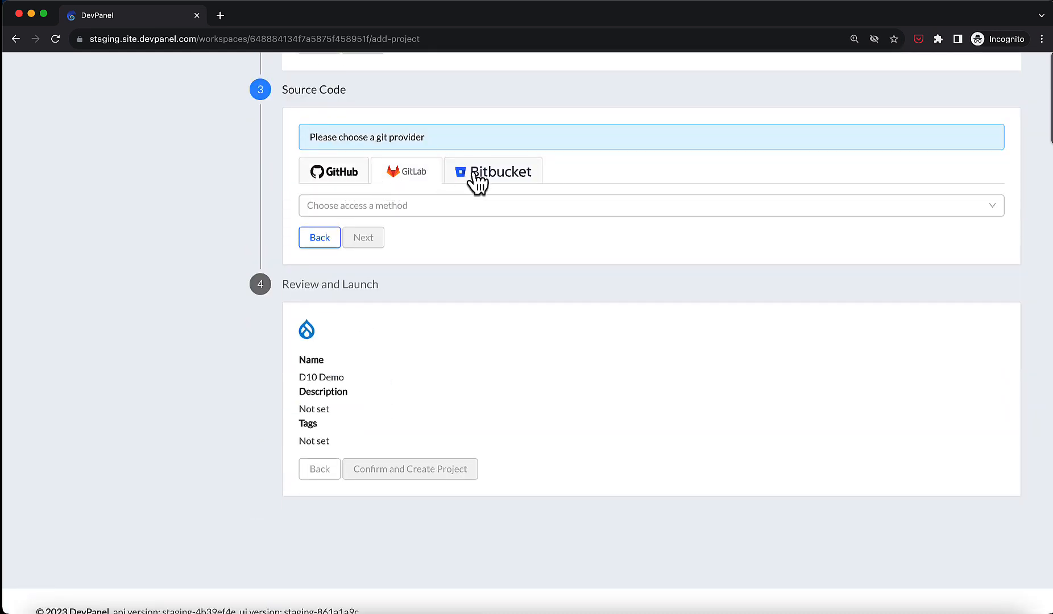
left_click(477, 182)
left_click(423, 180)
left_click(352, 218)
left_click(348, 232)
left_click(353, 235)
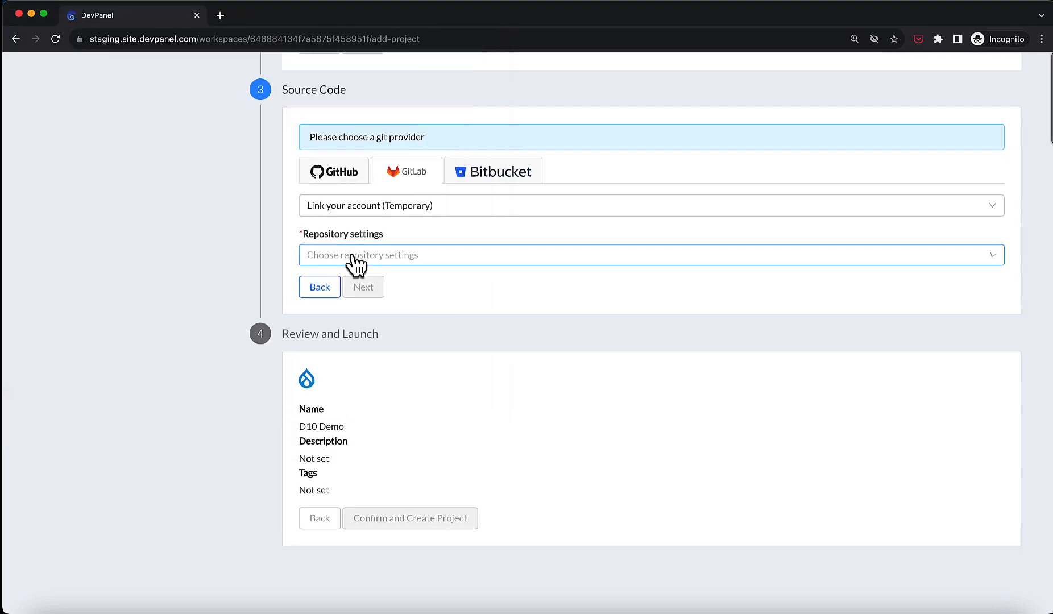
left_click(355, 256)
left_click(353, 277)
left_click(352, 304)
left_click(353, 335)
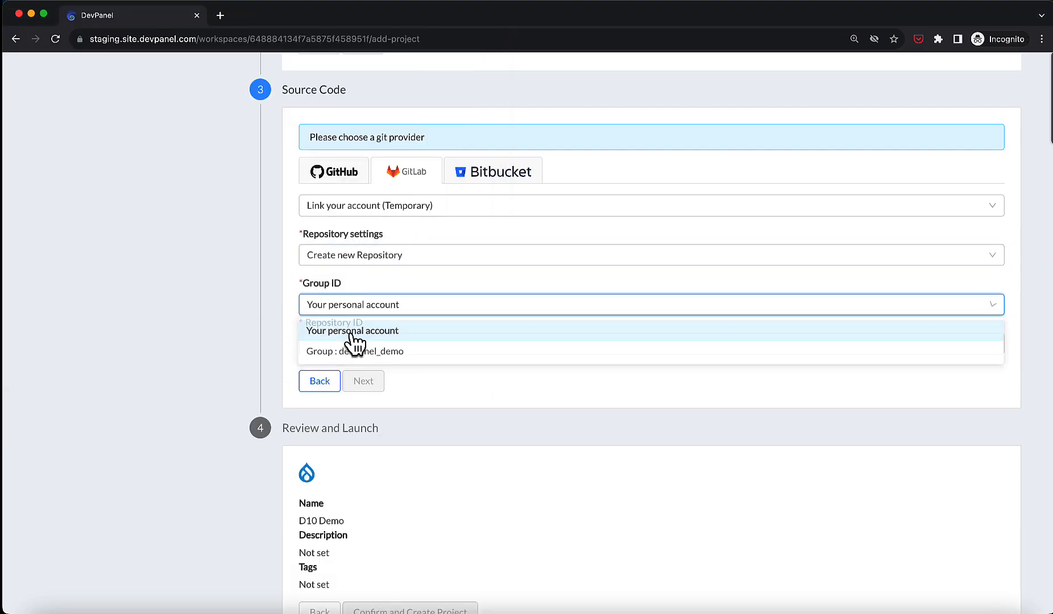
Set the repository ID to d10demo and confirm creation of the project.
left_click(350, 348)
type("d10demo")
left_click(364, 382)
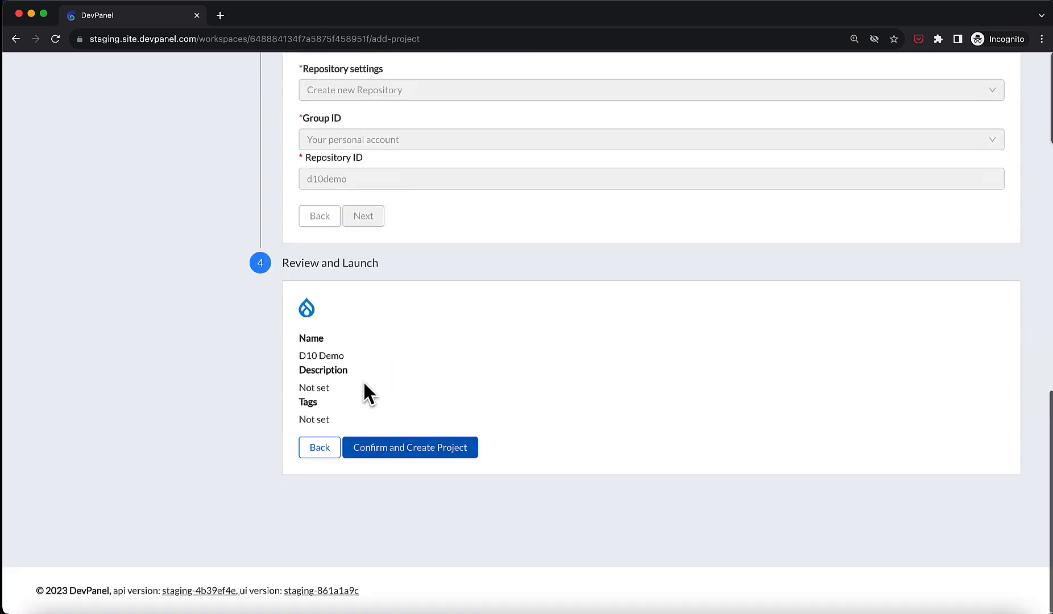
left_click(409, 448)
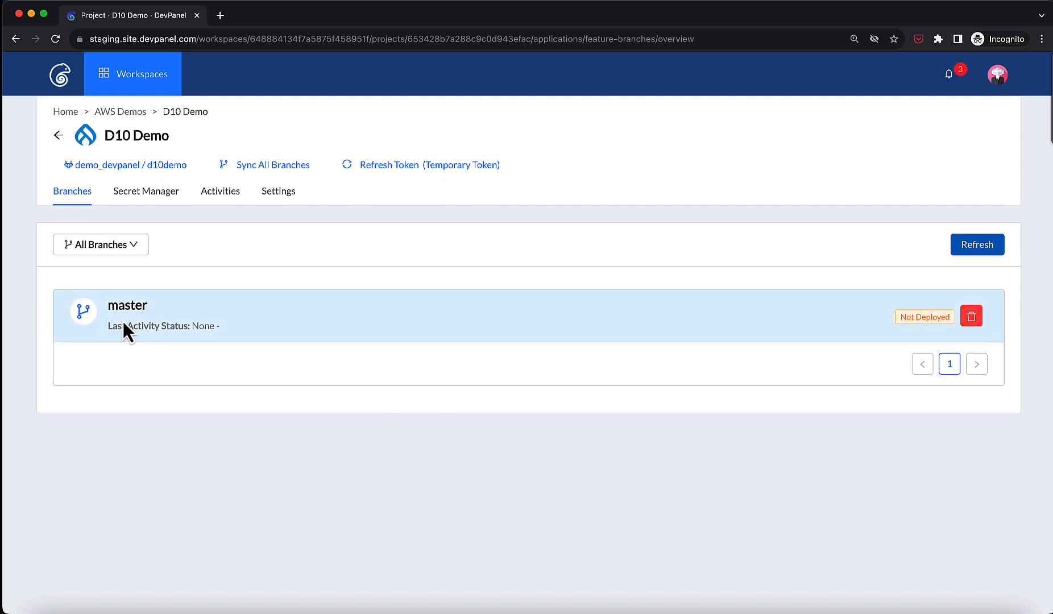
Inspect the new d10demo repository and its branches on GitLab, then return to the project.
left_click(149, 166)
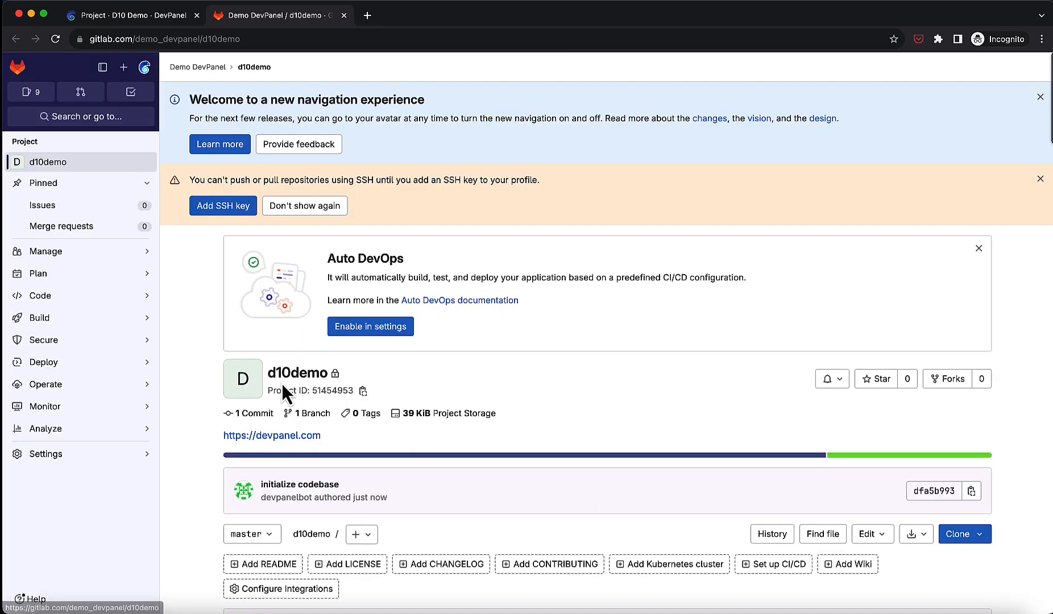
left_click(272, 536)
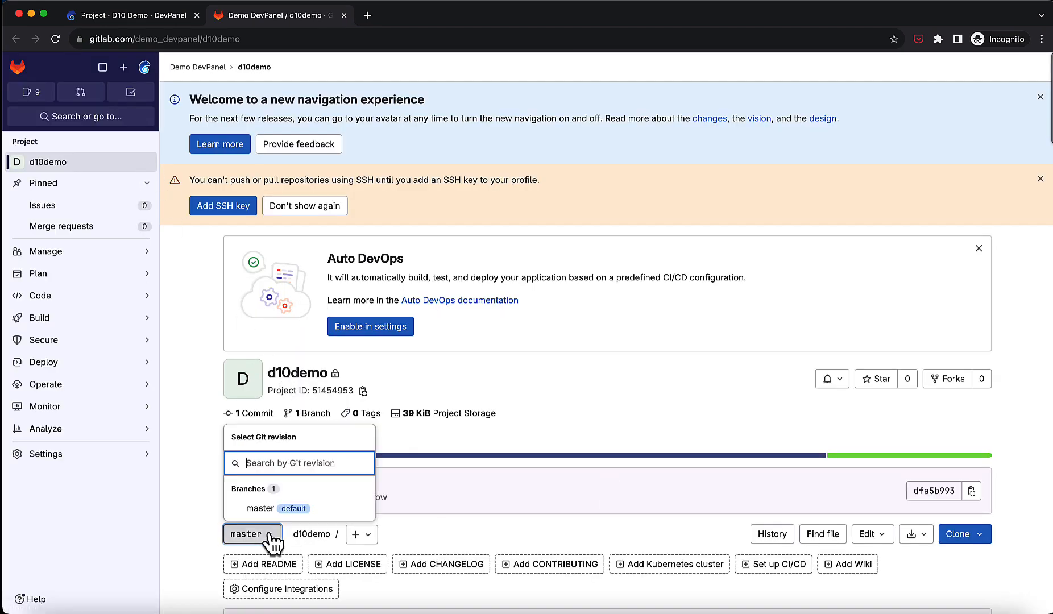
left_click(423, 527)
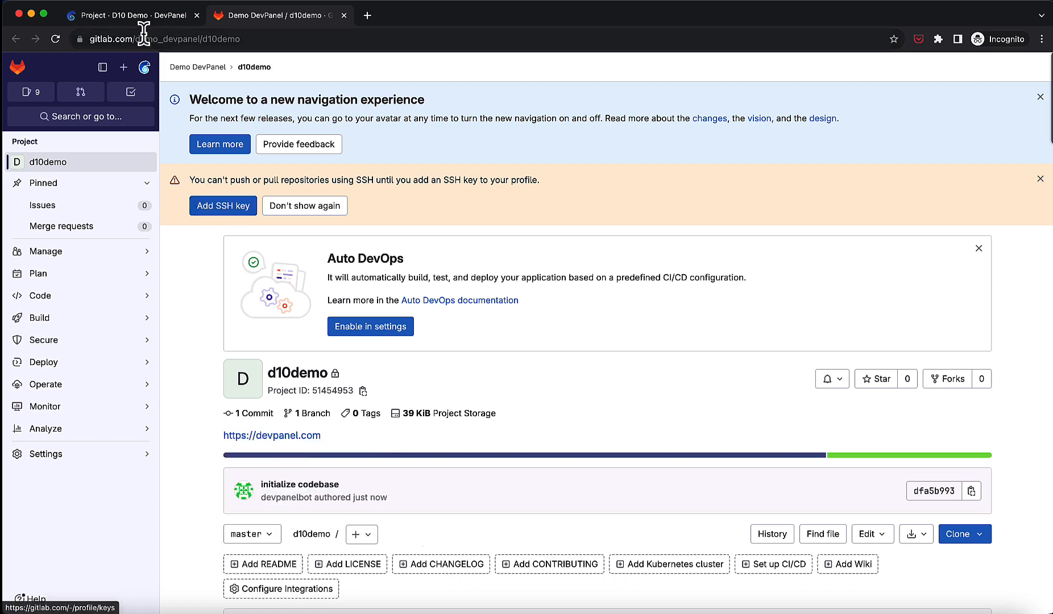
left_click(134, 17)
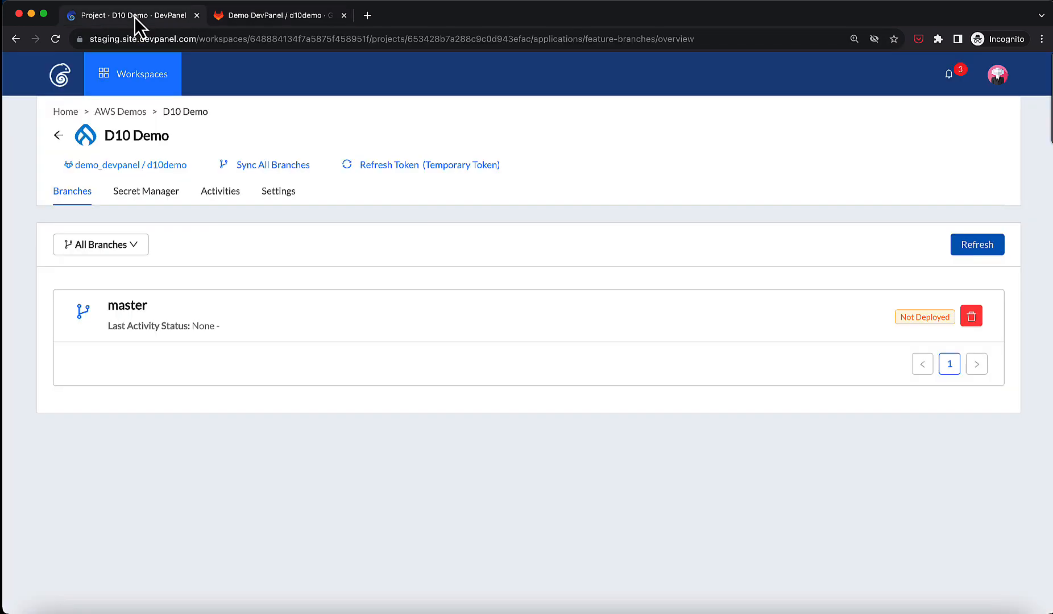
Open the master branch and accept the From scratch database source and stricter file permissions.
left_click(134, 311)
scroll(132, 302, "down", 4)
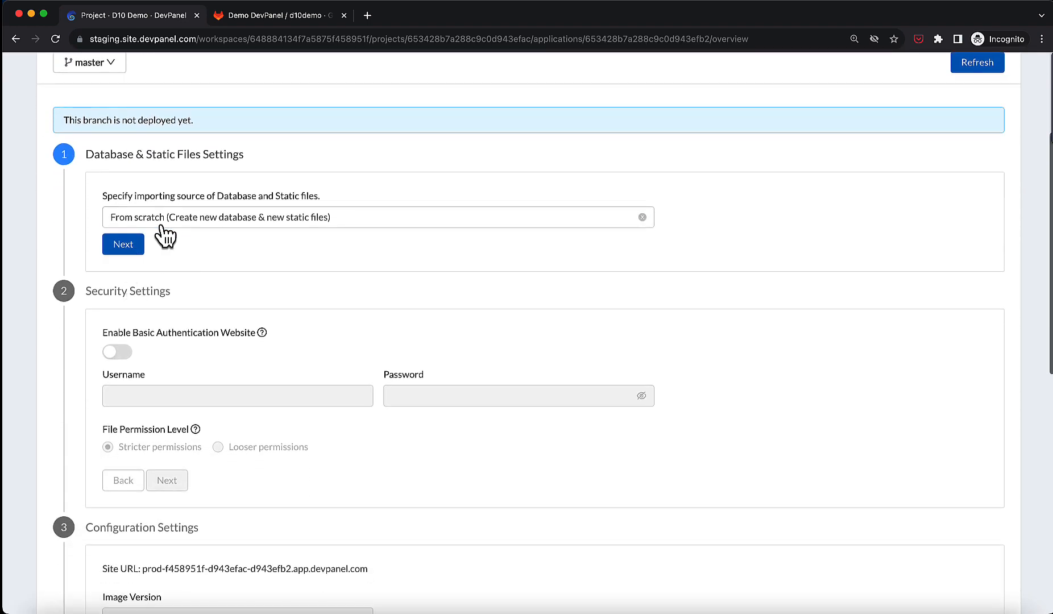
left_click(160, 223)
left_click(146, 243)
left_click(139, 253)
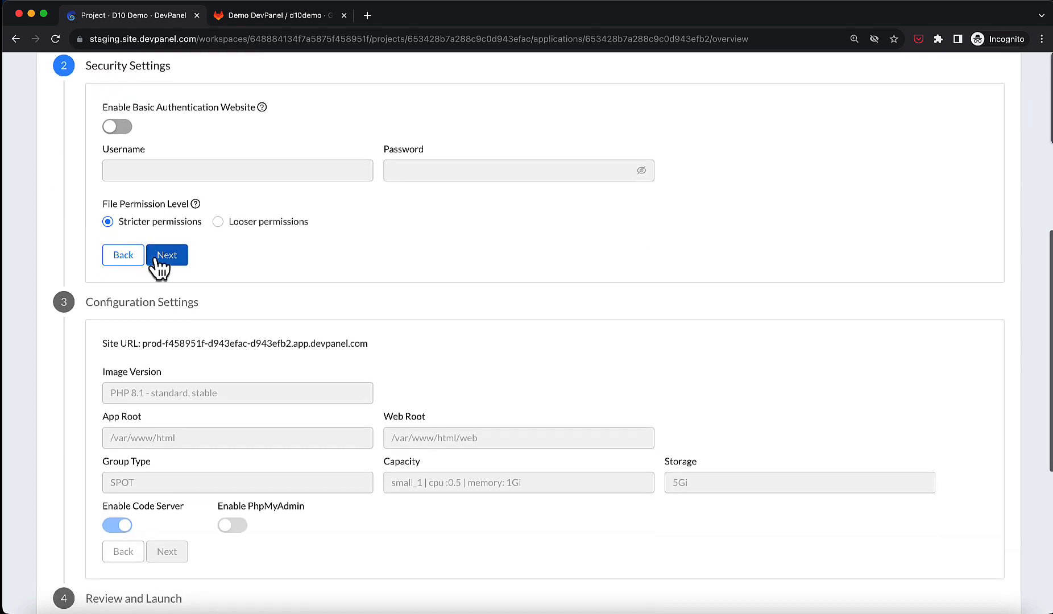
left_click(157, 265)
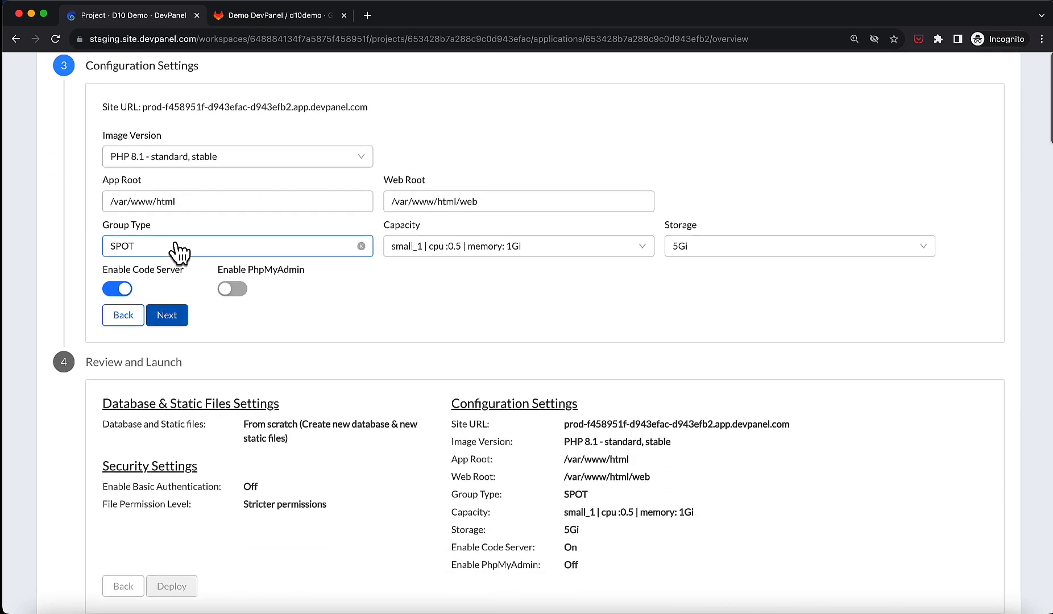
Keep the default configuration of PHP 8.1, SPOT group, small_1 capacity and 5Gi storage, and deploy the branch.
left_click(229, 168)
left_click(229, 162)
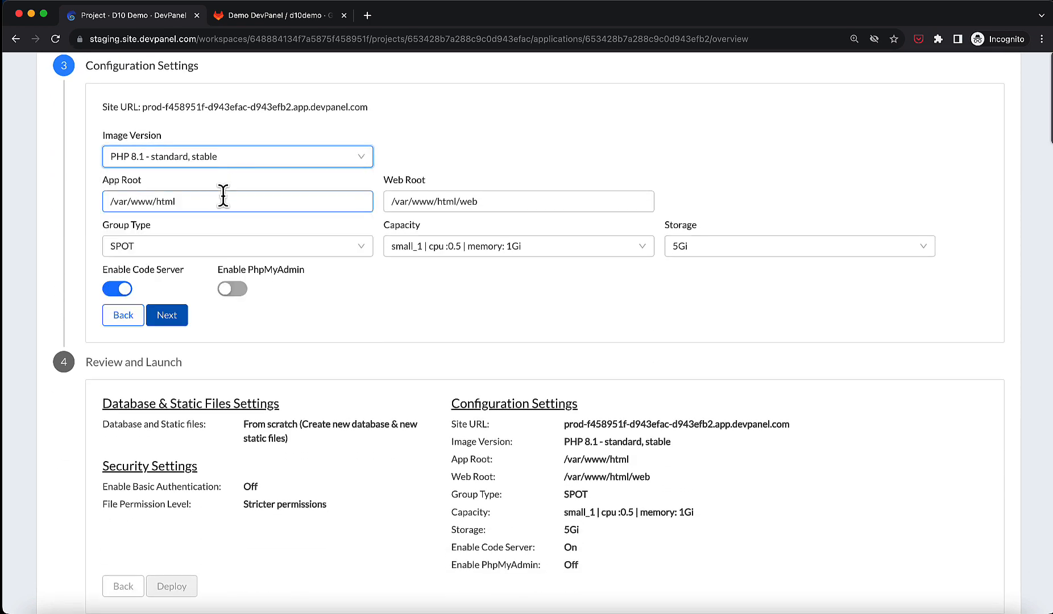
left_click(215, 251)
left_click(215, 251)
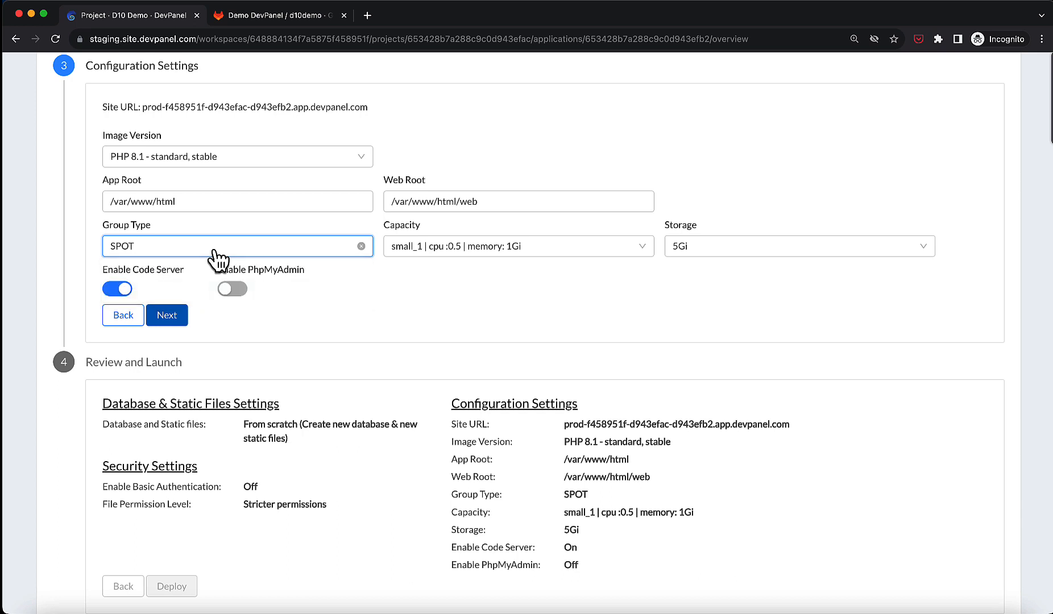
left_click(446, 250)
left_click(482, 247)
left_click(735, 252)
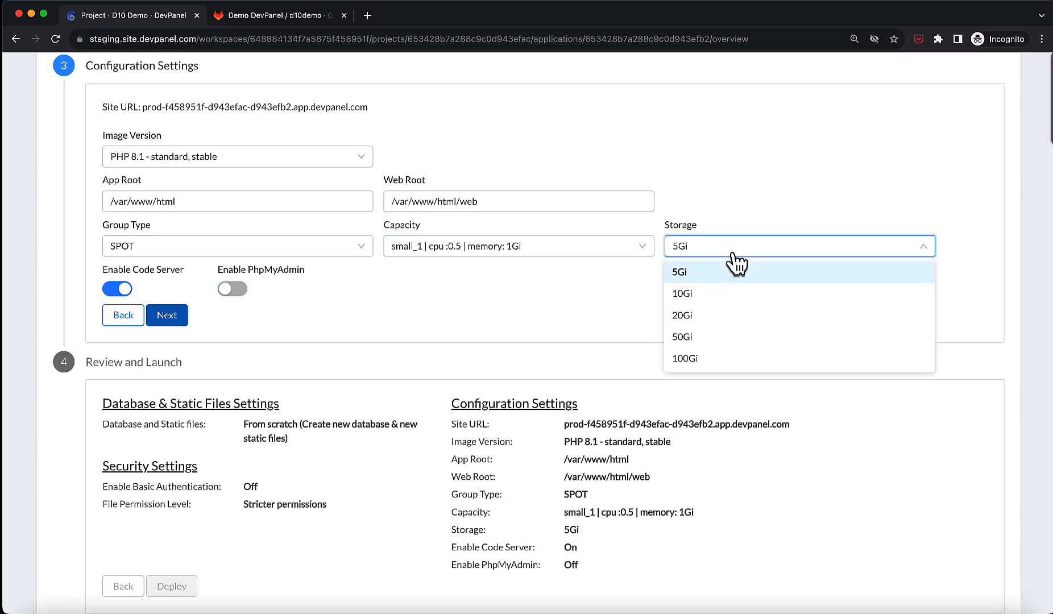
left_click(736, 267)
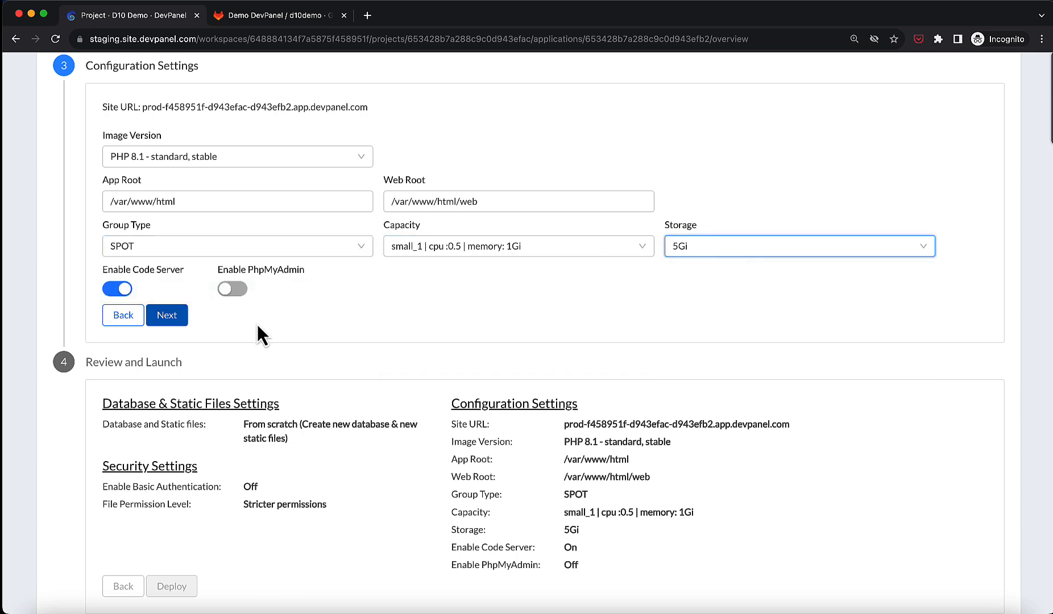
left_click(169, 316)
left_click(178, 502)
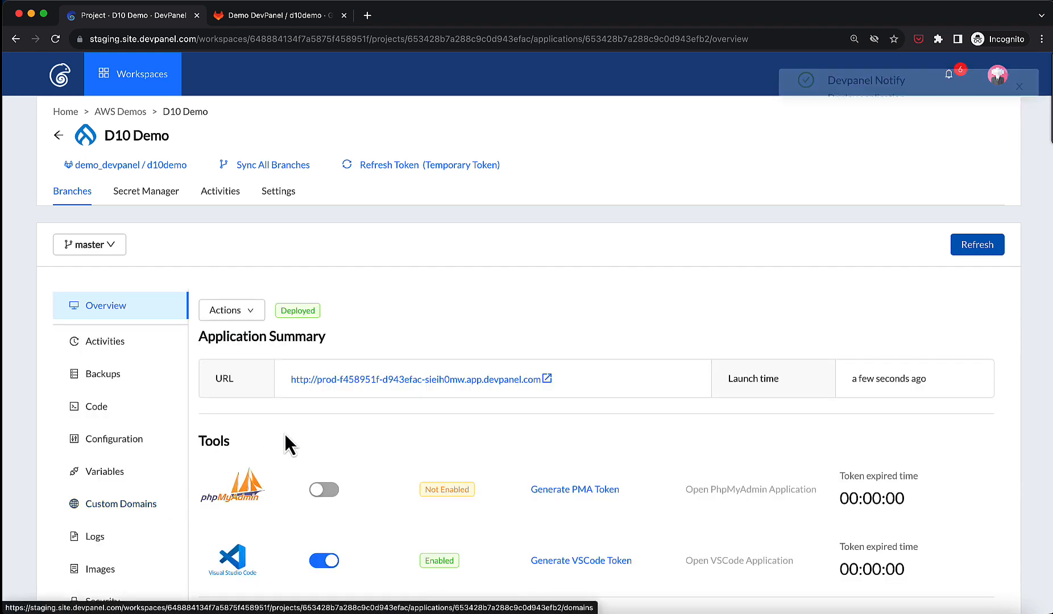
Open the deployed site's URL to view it, then return to the project tab.
left_click(378, 380)
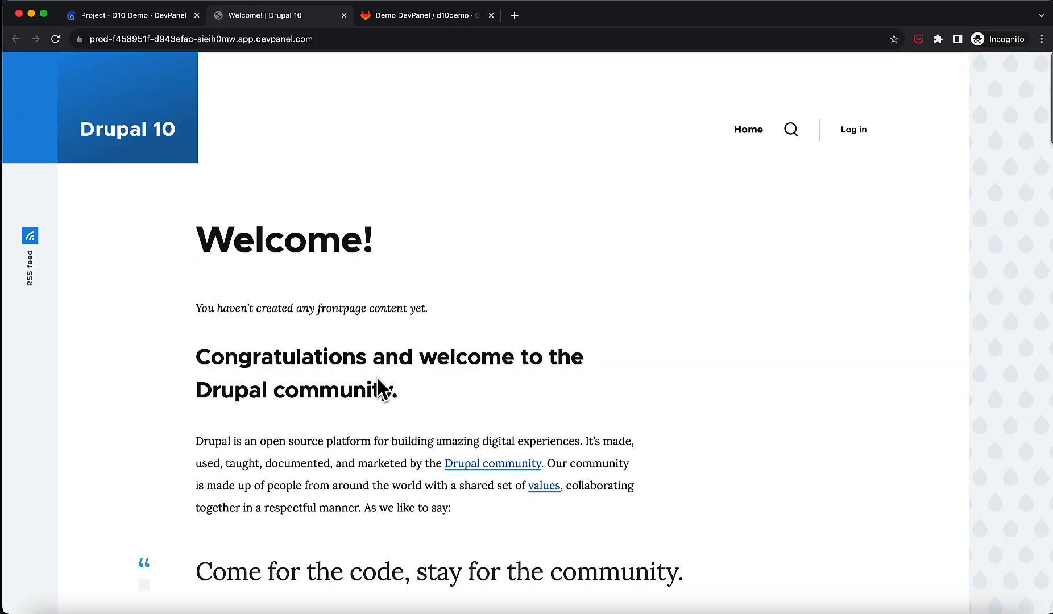
left_click(161, 17)
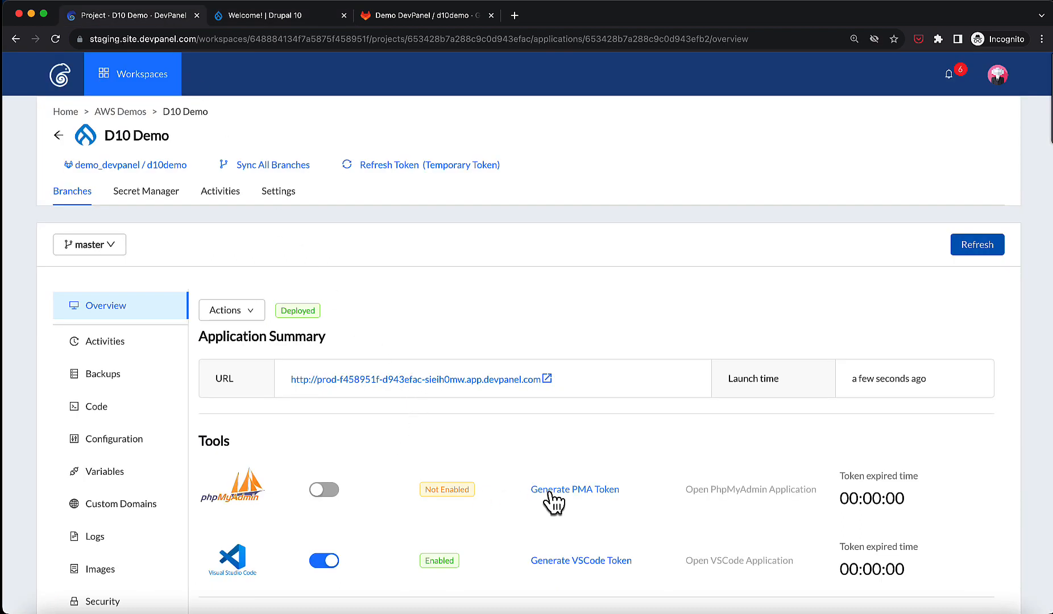
Generate a VSCode token and open the VSCode application.
left_click(566, 562)
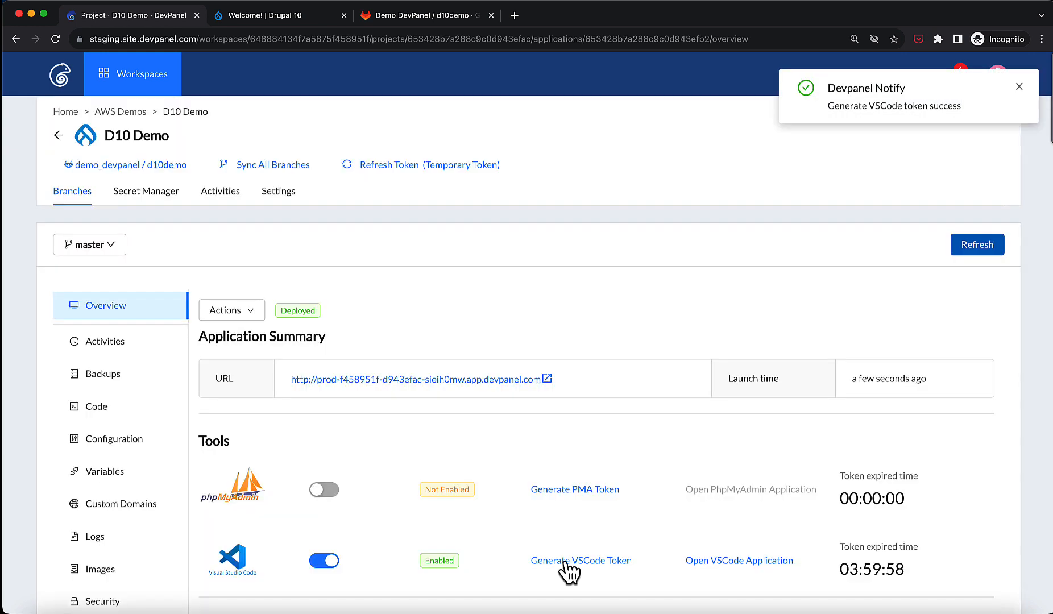
left_click(712, 562)
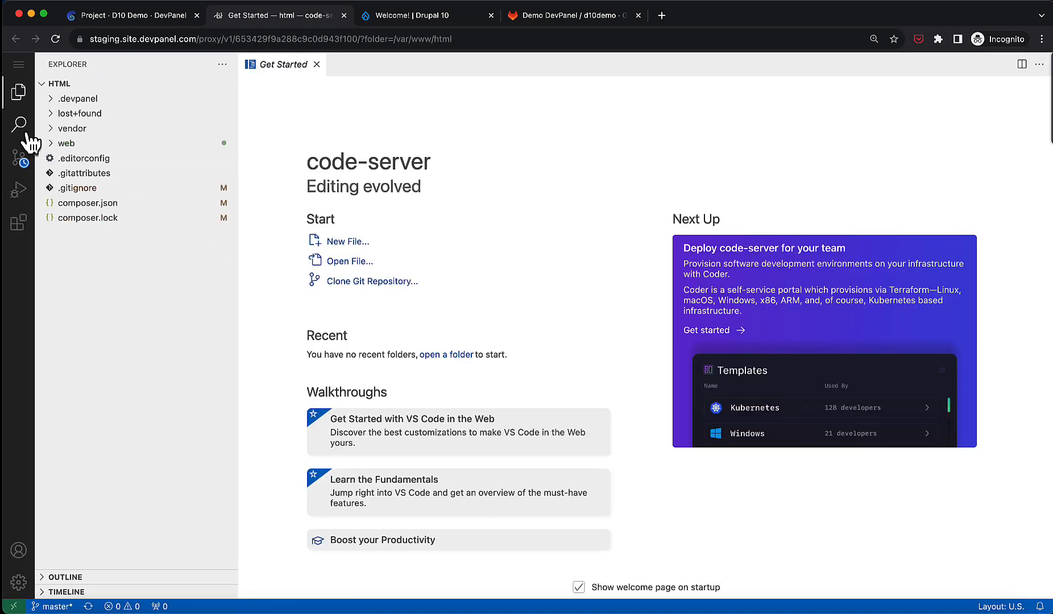
Open index.php from the web folder in the editor.
left_click(52, 145)
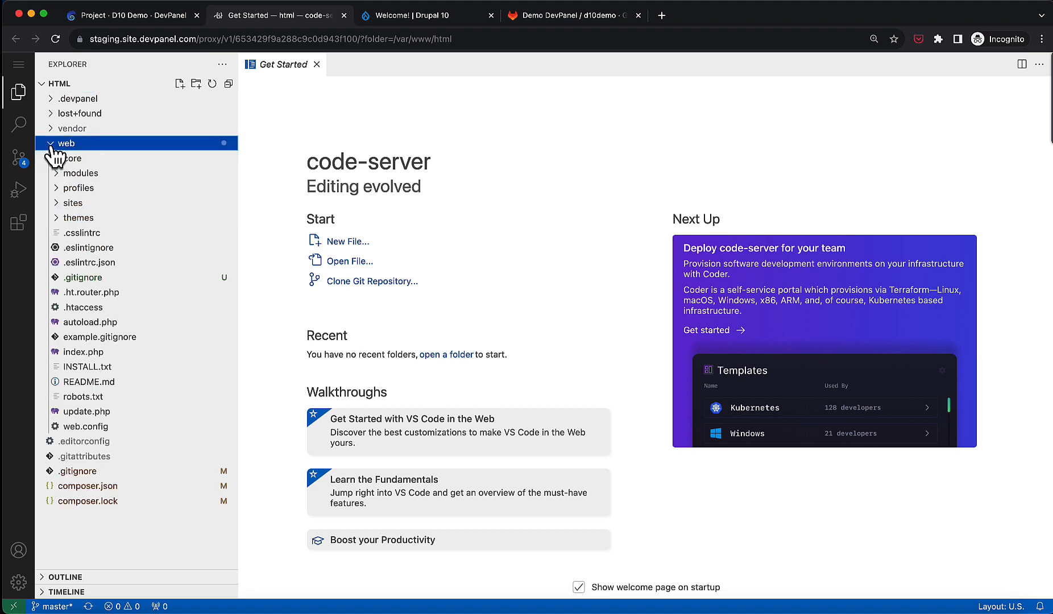
left_click(85, 352)
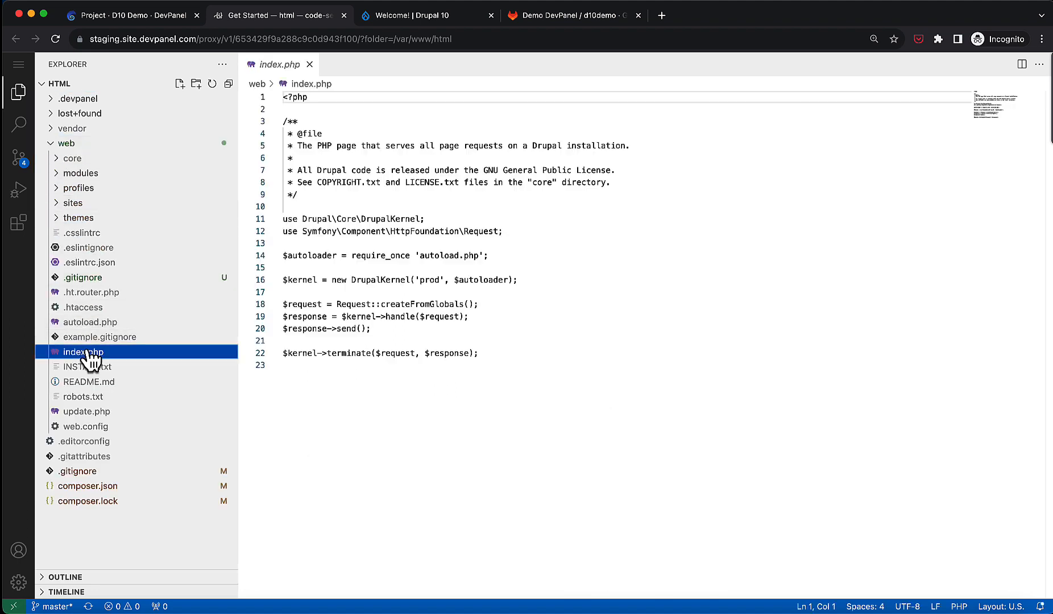
Open a new terminal and run the drush command.
left_click(20, 66)
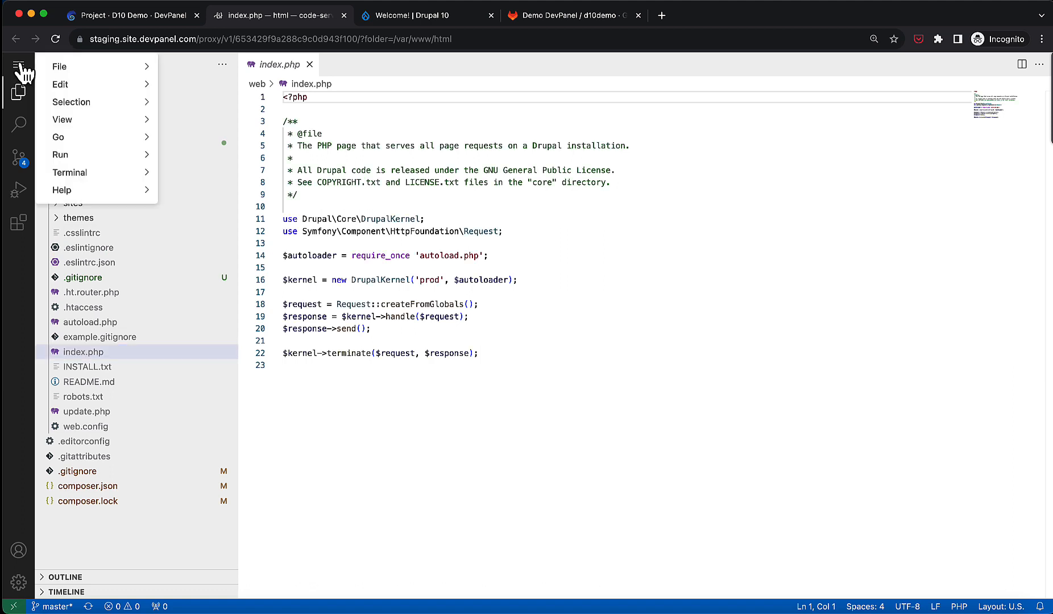
mouse_move(91, 178)
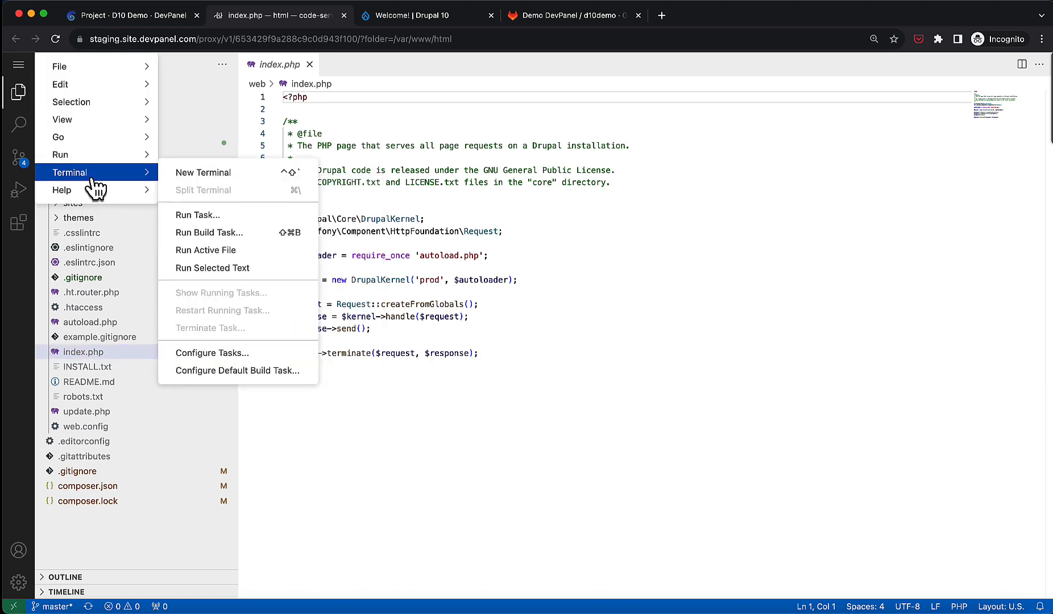
left_click(178, 174)
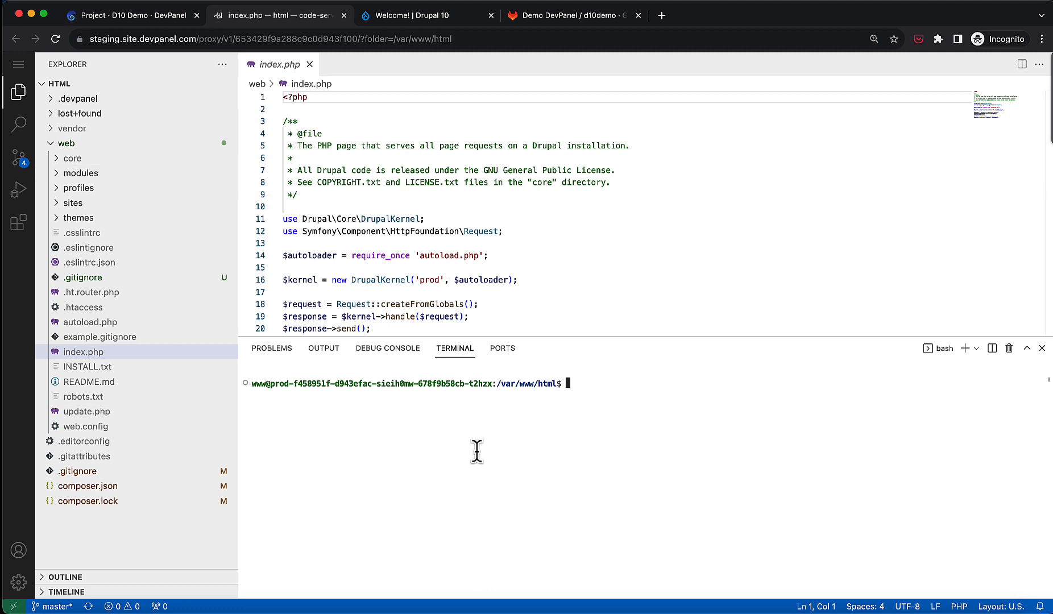
type("drush")
key("Return")
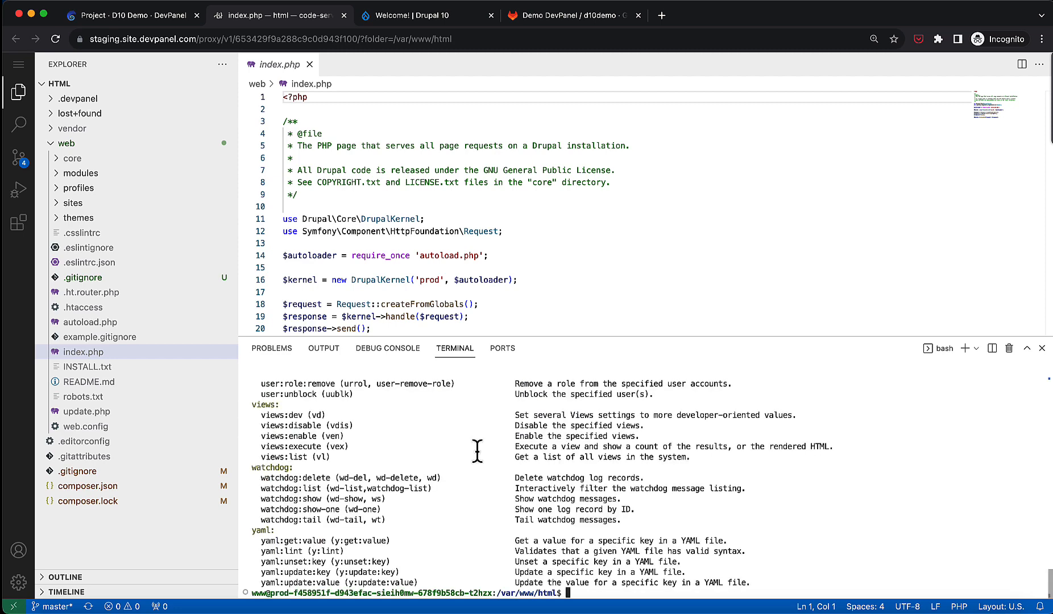
Clear the terminal and run composer to list its available commands.
type("clear")
key("Return")
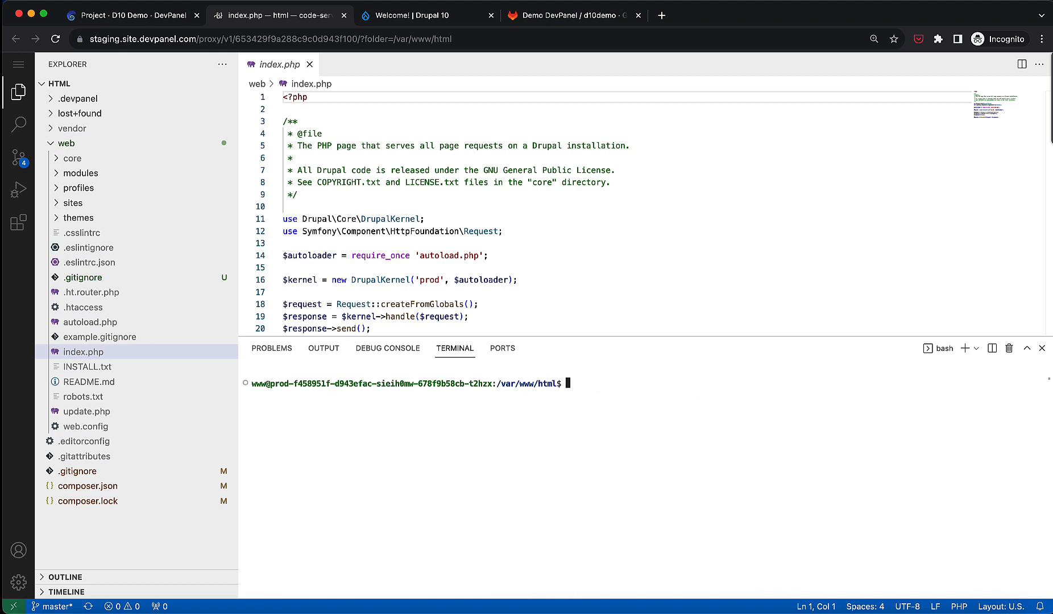
type("composer")
key("Return")
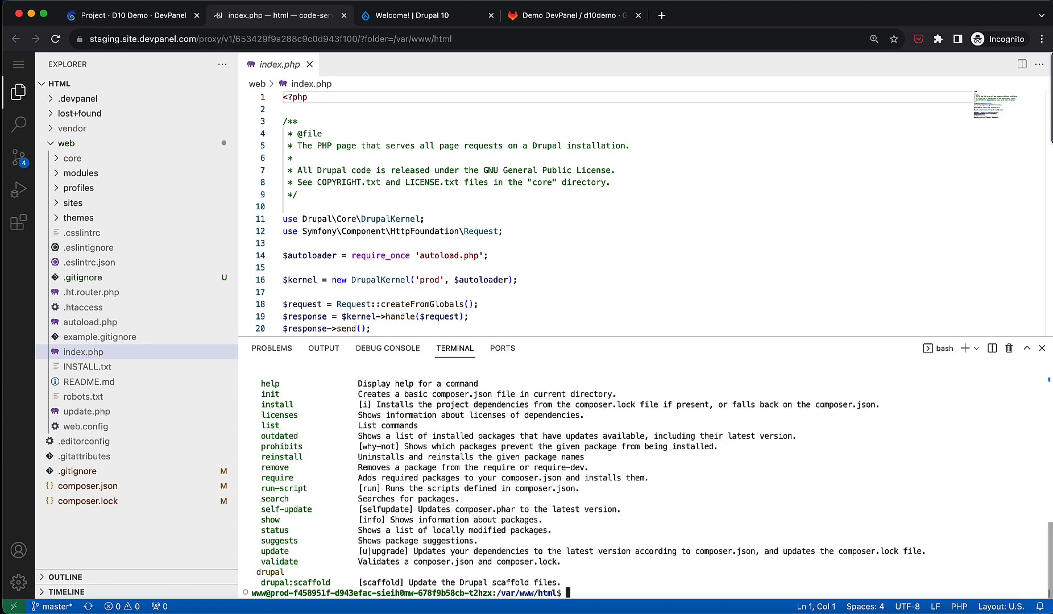
scroll(483, 468, "up", 7)
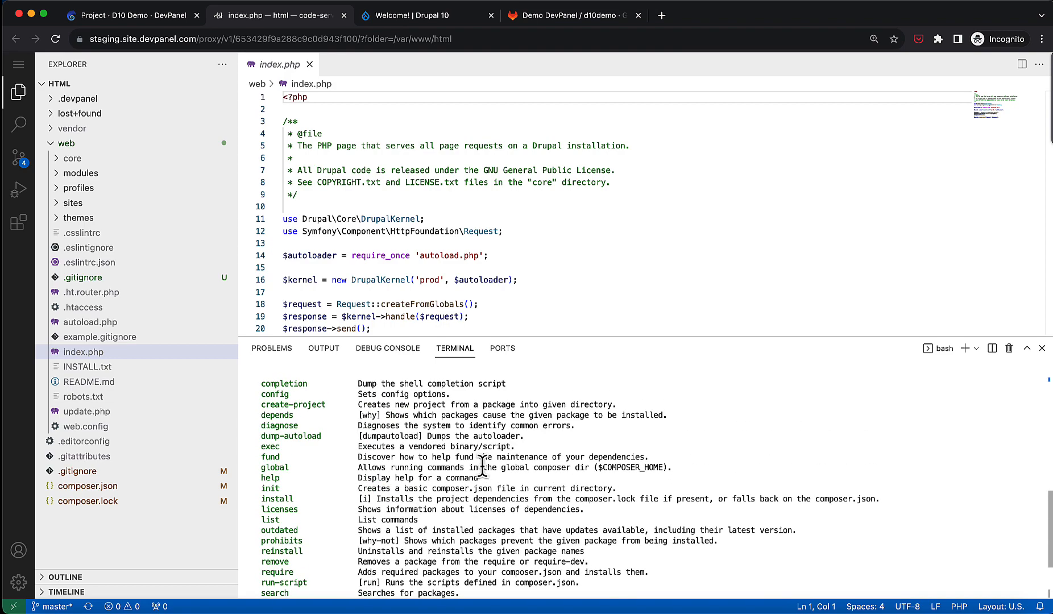
scroll(482, 468, "up", 5)
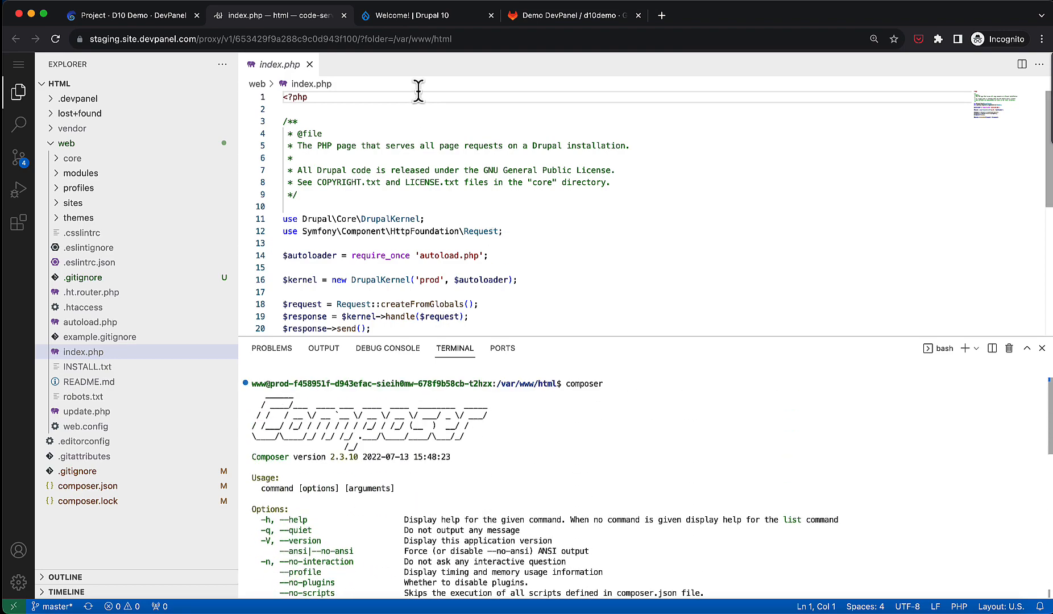
Insert a new line reading phpinfo(); die; right after the opening PHP tag in index.php.
left_click(418, 110)
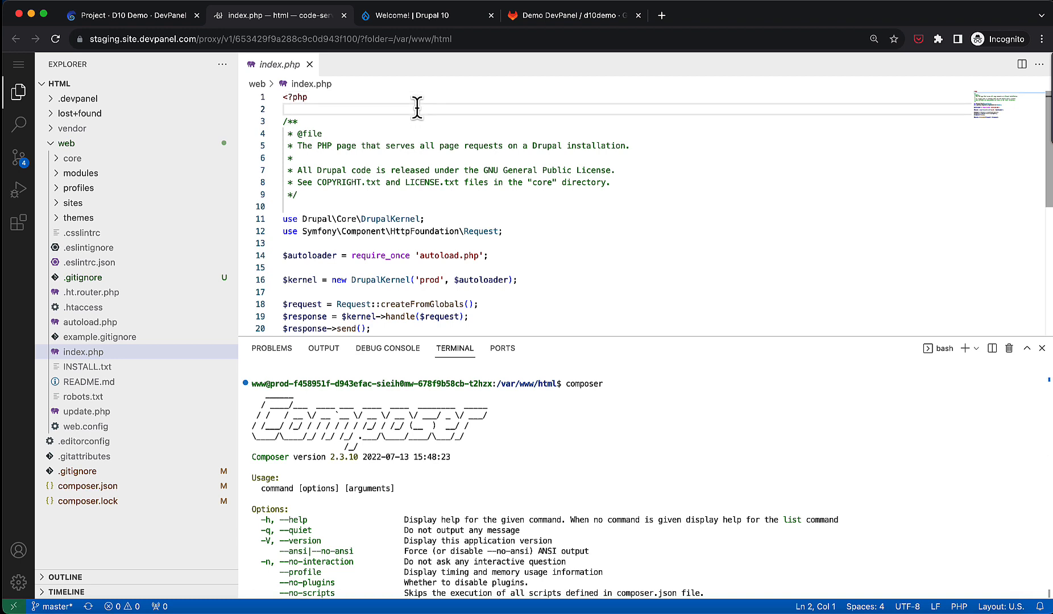
key("Return")
type("phpin")
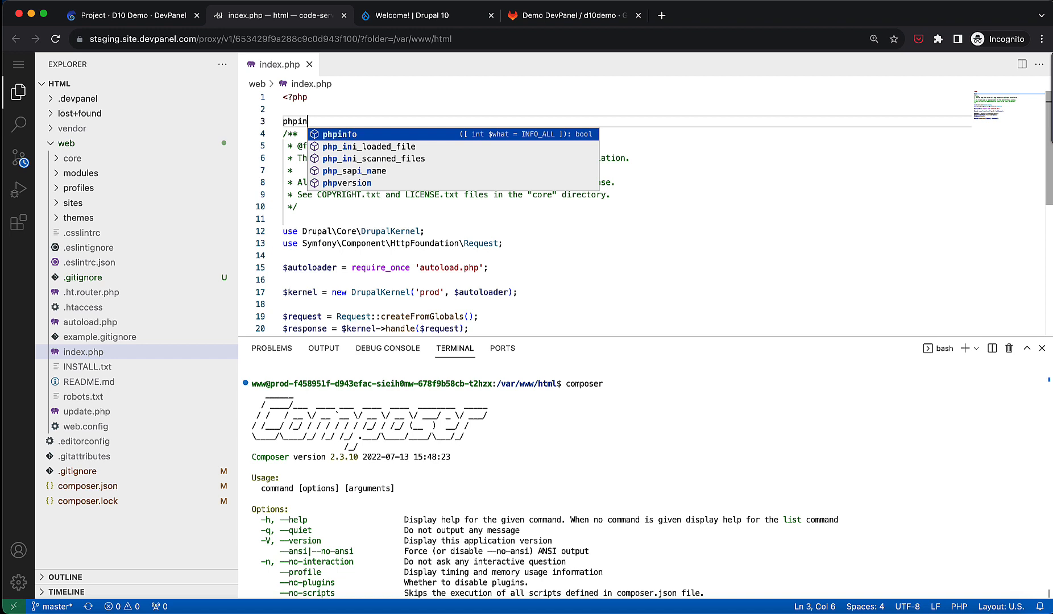
key("Return")
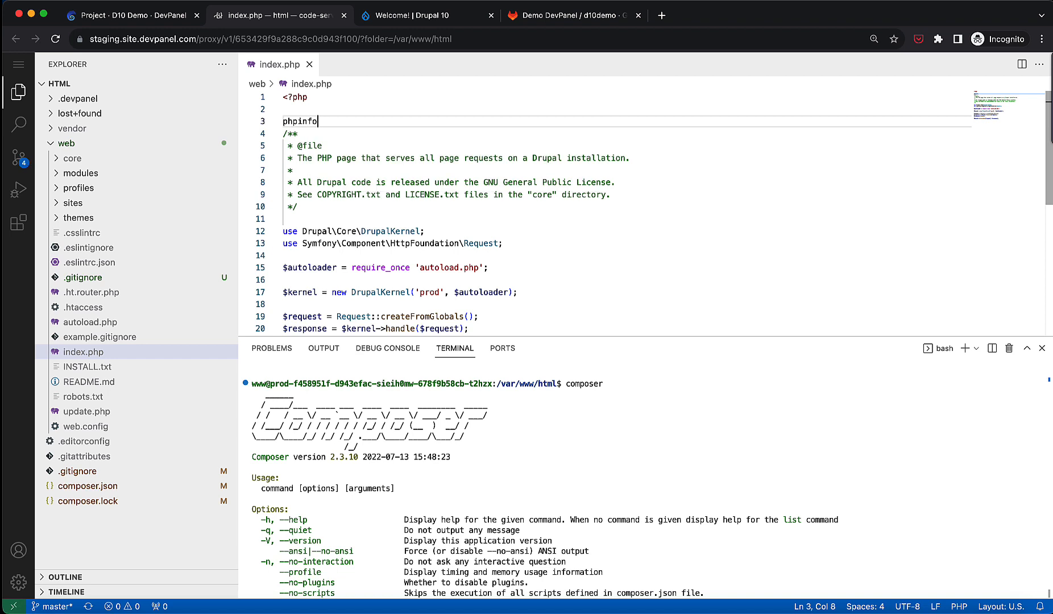
type("(); die")
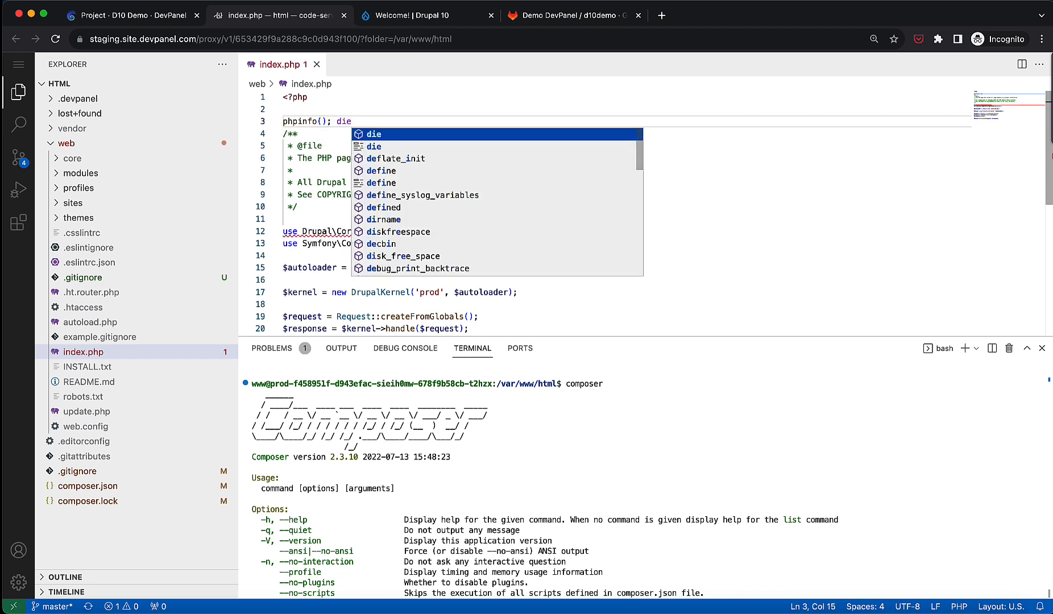
type(";")
key("Return")
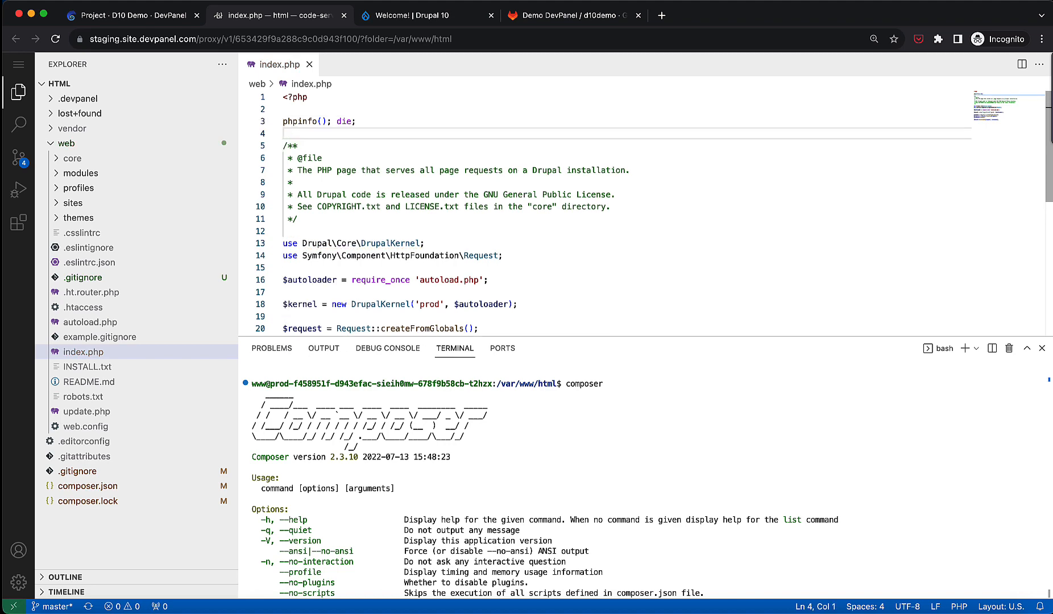
Reload the deployed site's tab to view the PHP information page.
left_click(424, 22)
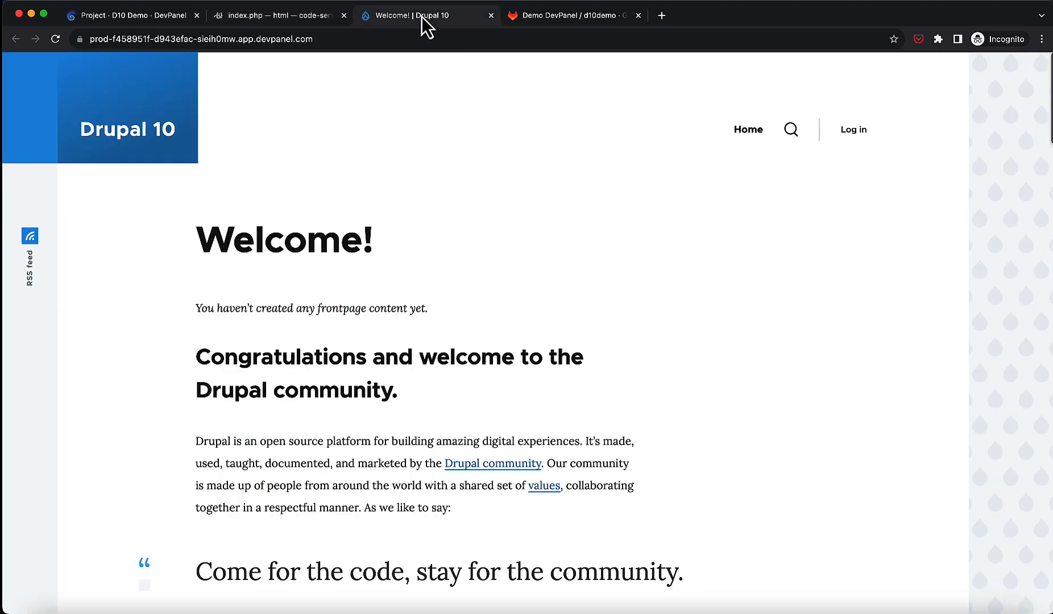
left_click(56, 40)
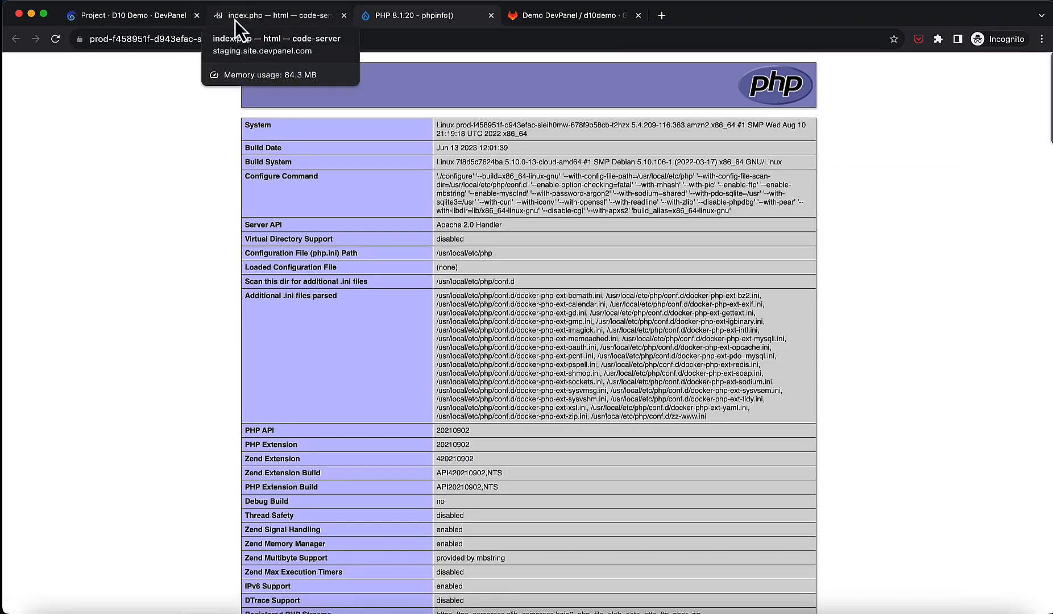
Comment out the phpinfo(); die; line in index.php.
left_click(234, 20)
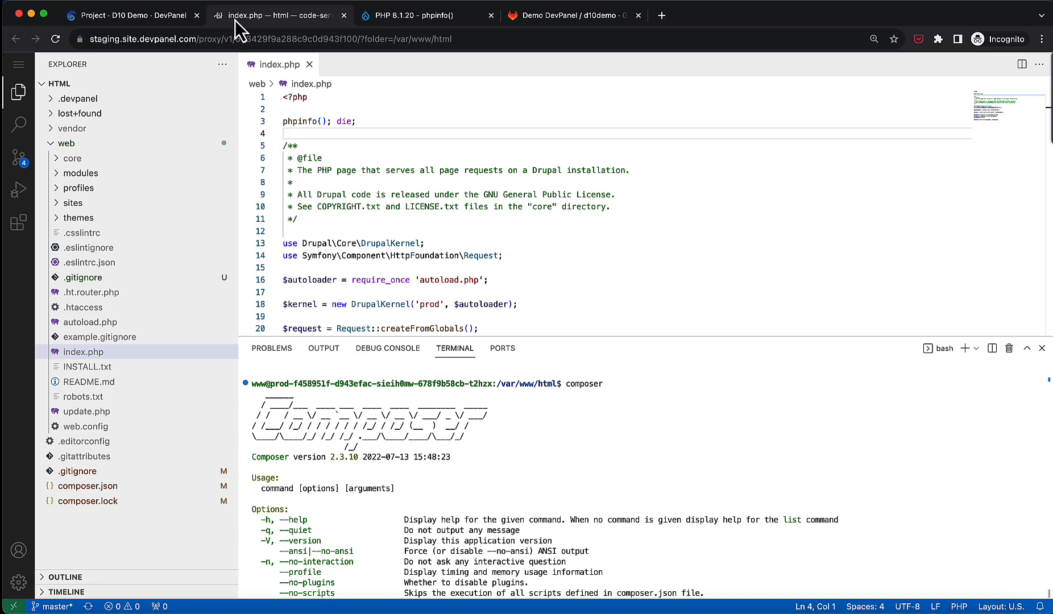
key("Up")
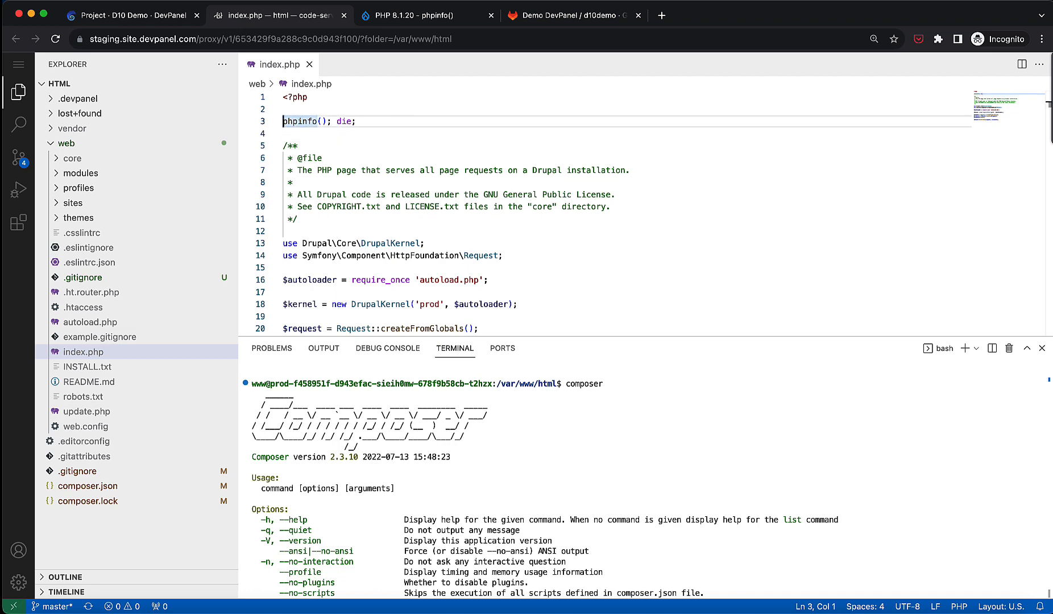
key("super+slash")
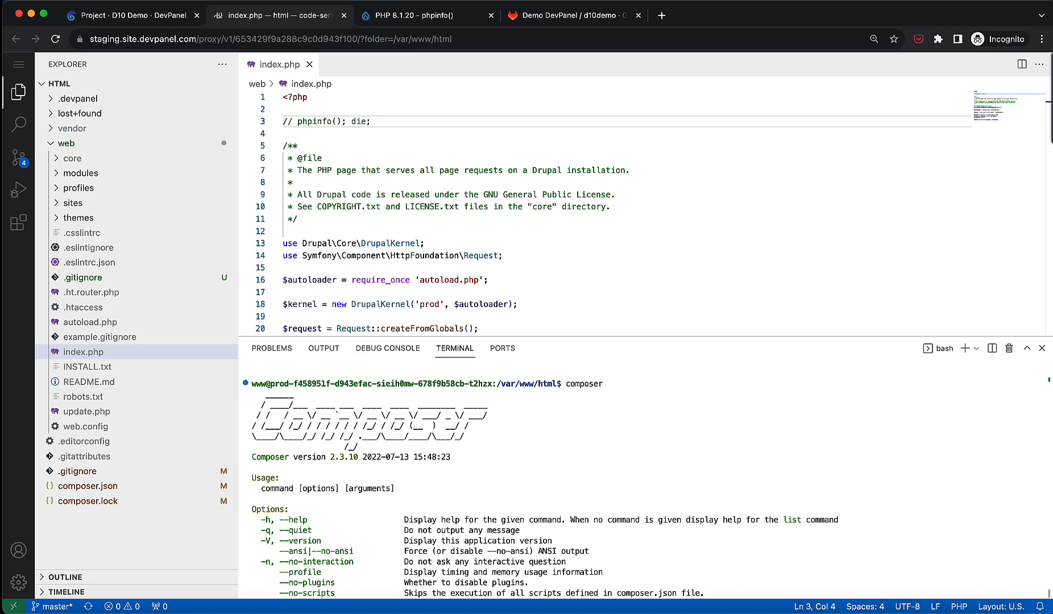
Reload the deployed site to view the Drupal welcome page and return to the DevPanel project tab.
left_click(387, 16)
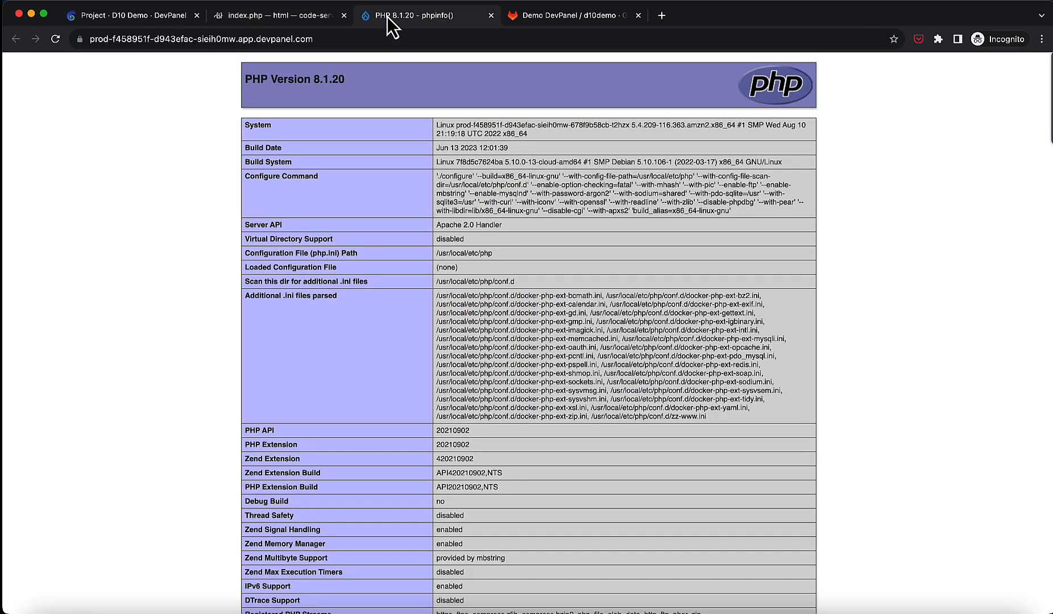
left_click(55, 39)
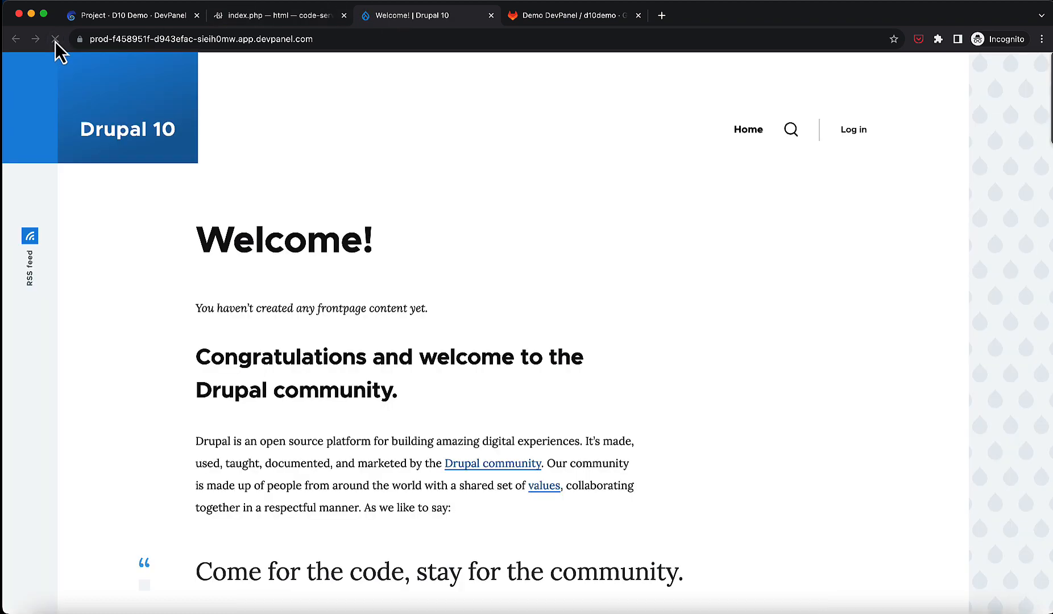
left_click(230, 17)
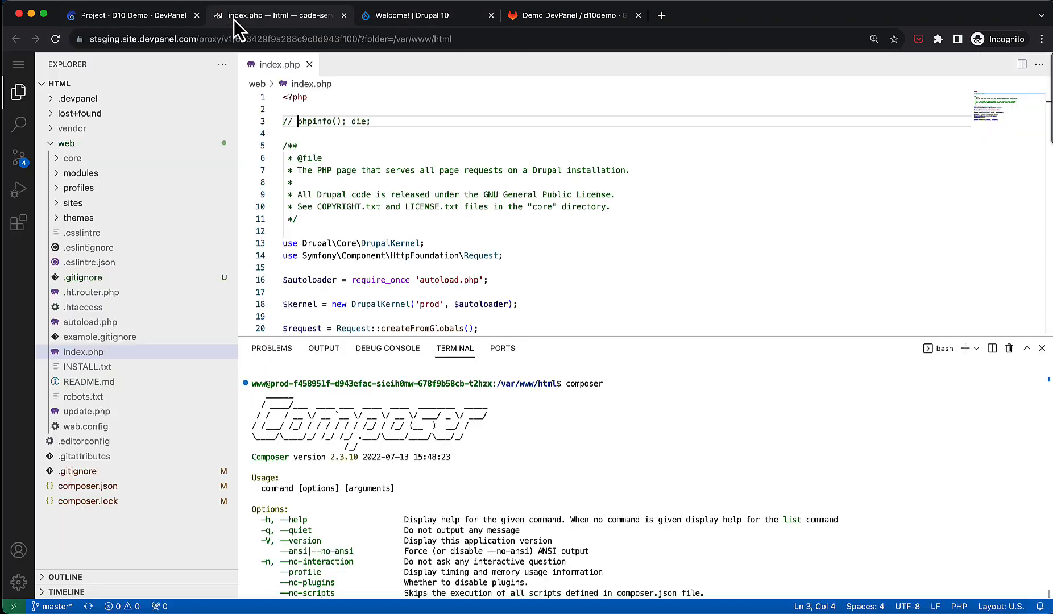
left_click(168, 17)
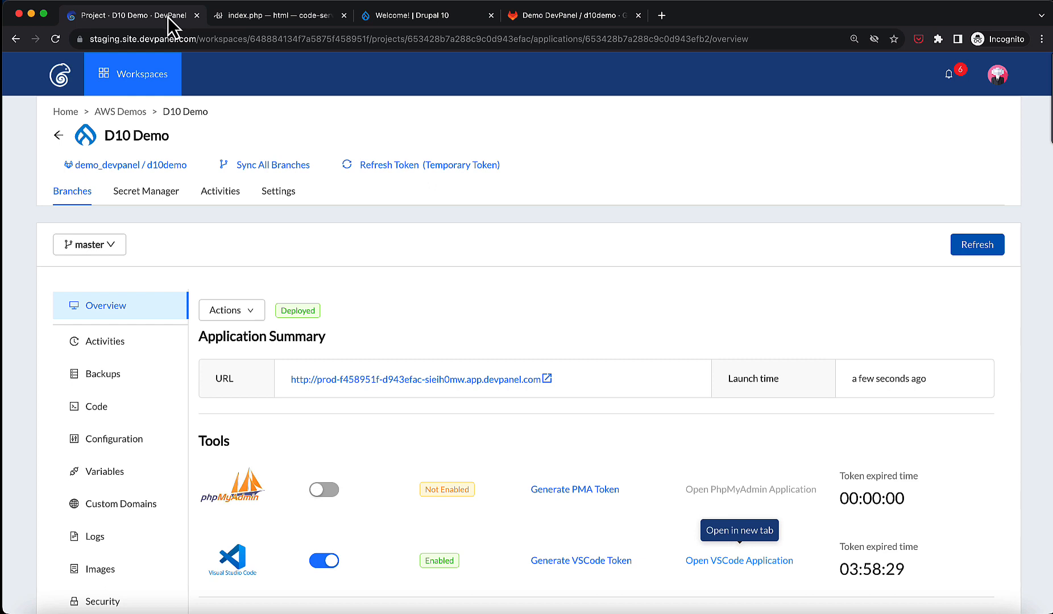
Browse the branch's Activities, Backups and Code sections in DevPanel.
left_click(118, 351)
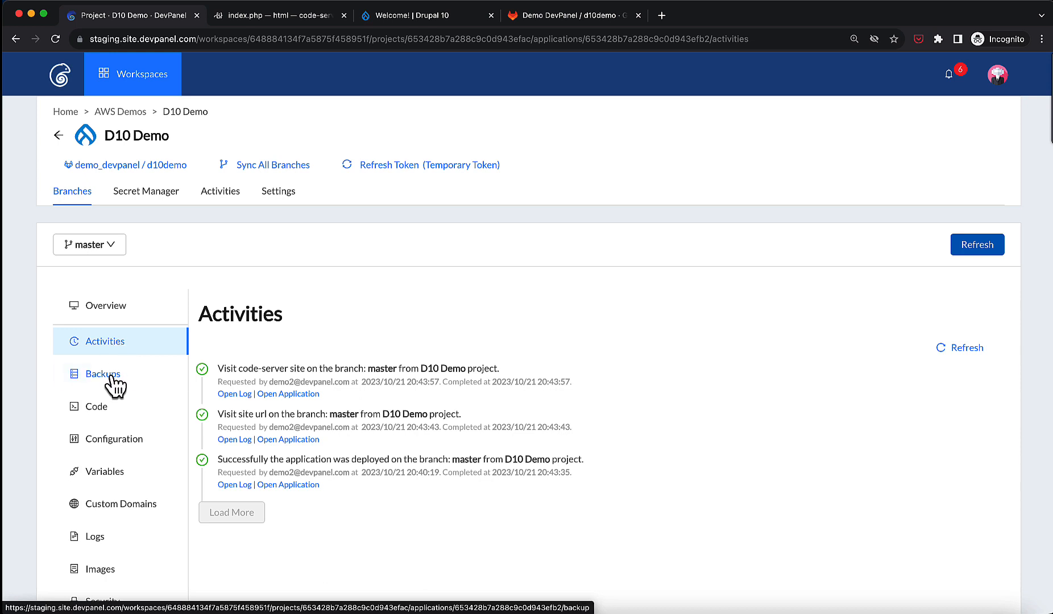
left_click(103, 374)
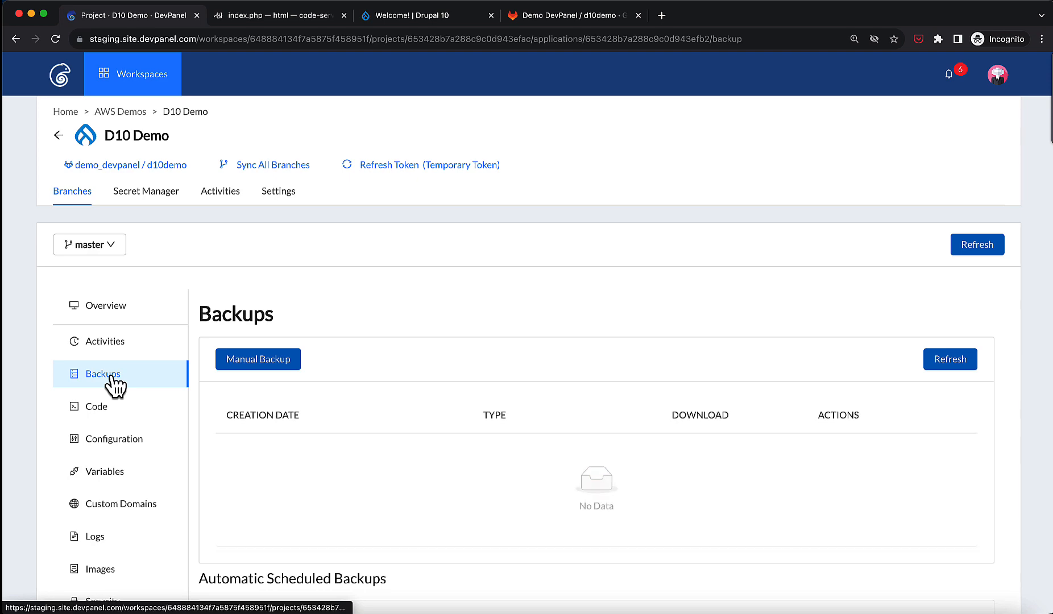
scroll(251, 393, "down", 2)
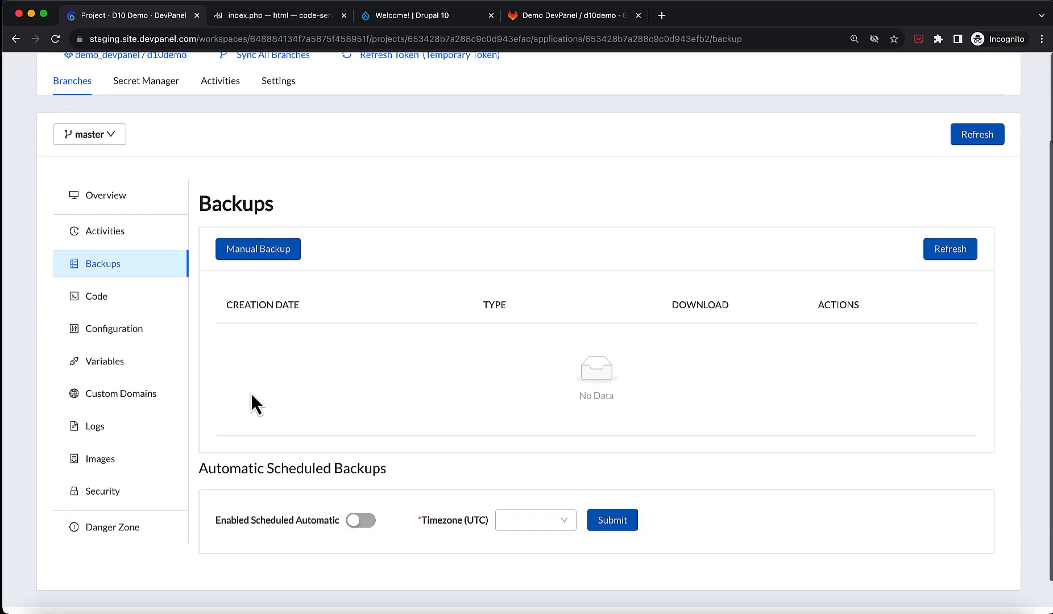
scroll(251, 394, "up", 2)
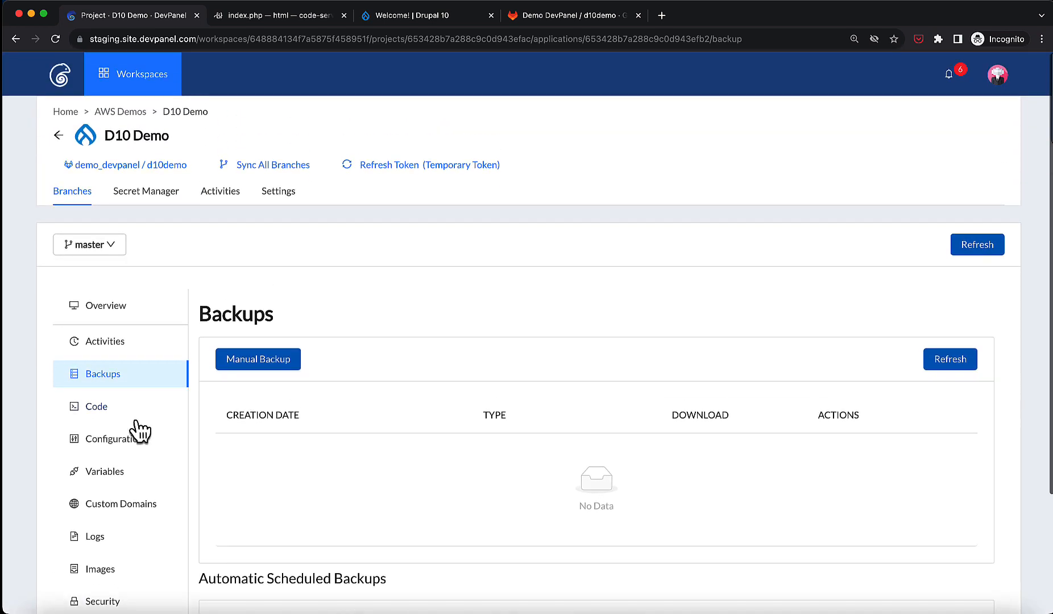
left_click(96, 406)
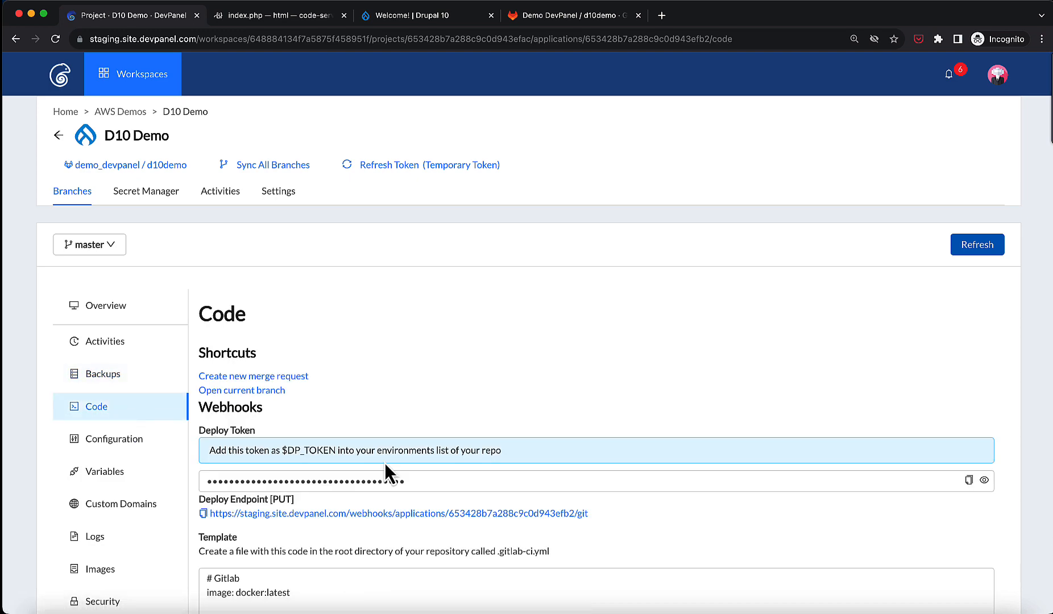
scroll(385, 463, "down", 3)
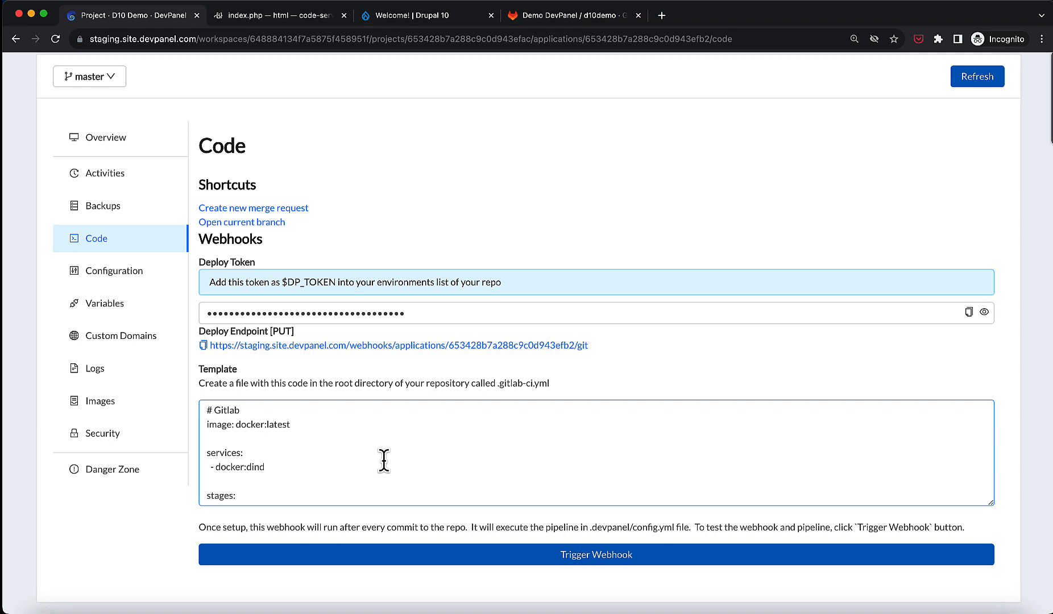
Review the Configuration section's image version, container type, container size, storage and deletion protection options.
left_click(105, 273)
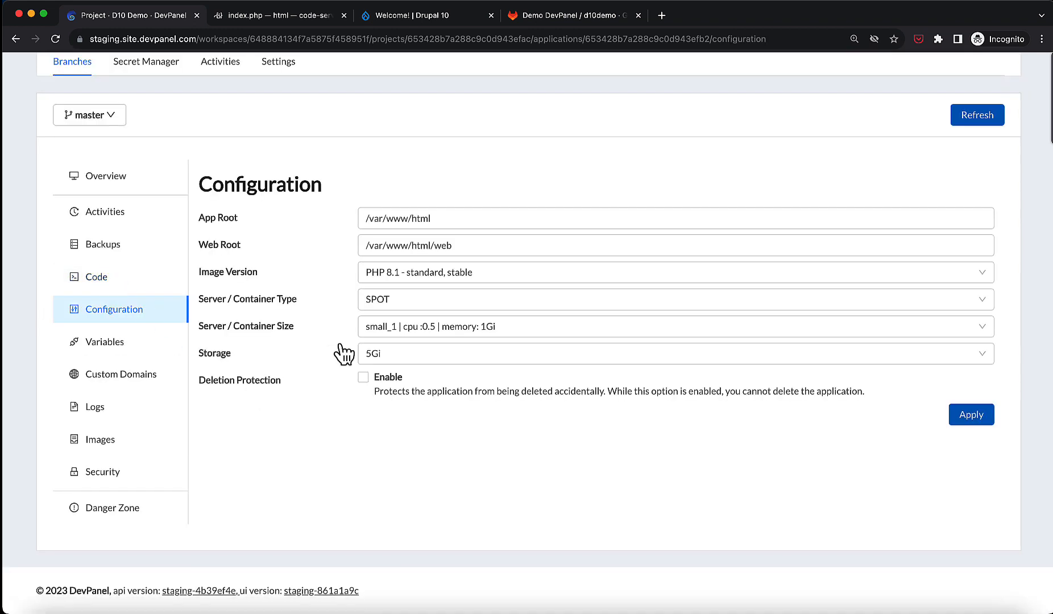
left_click(484, 273)
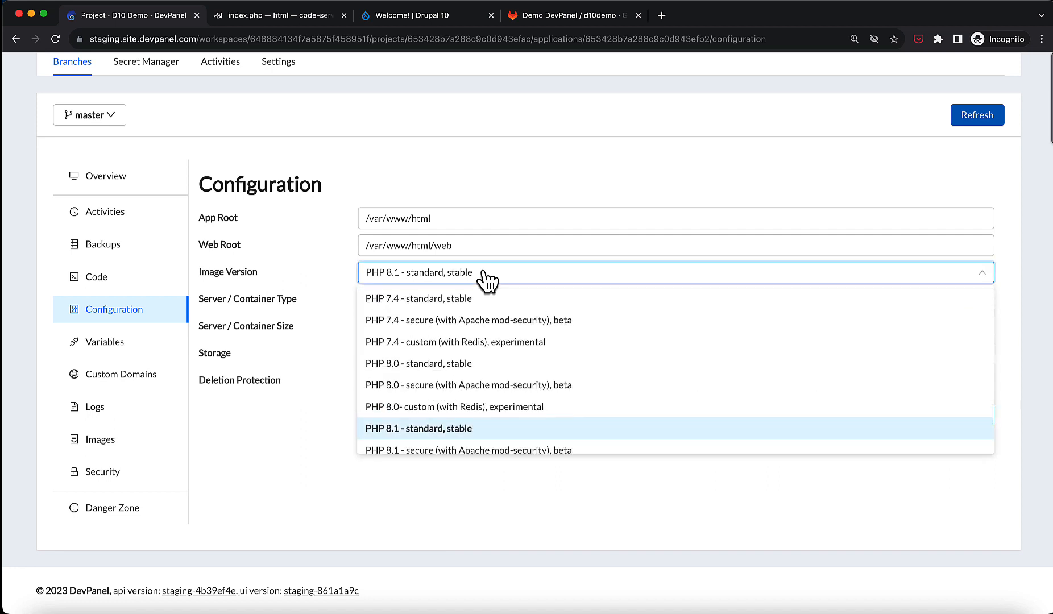
left_click(486, 275)
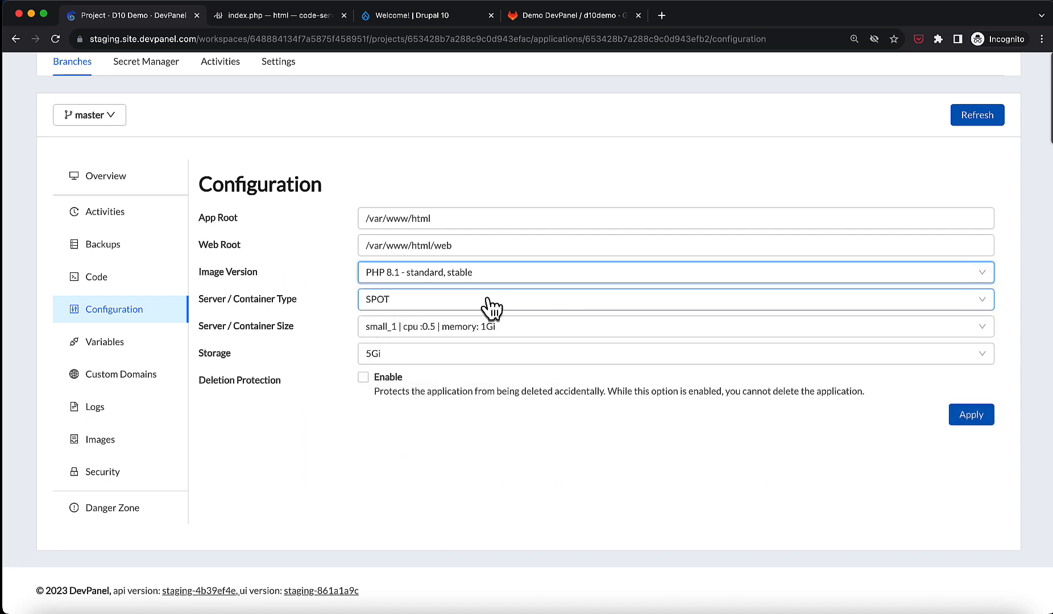
left_click(491, 303)
left_click(491, 306)
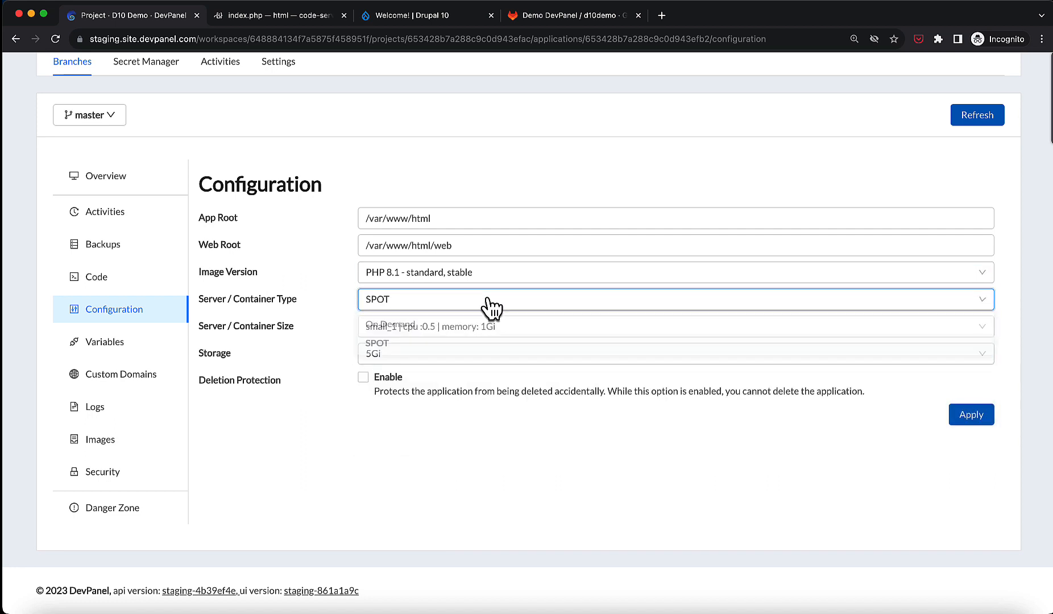
left_click(505, 331)
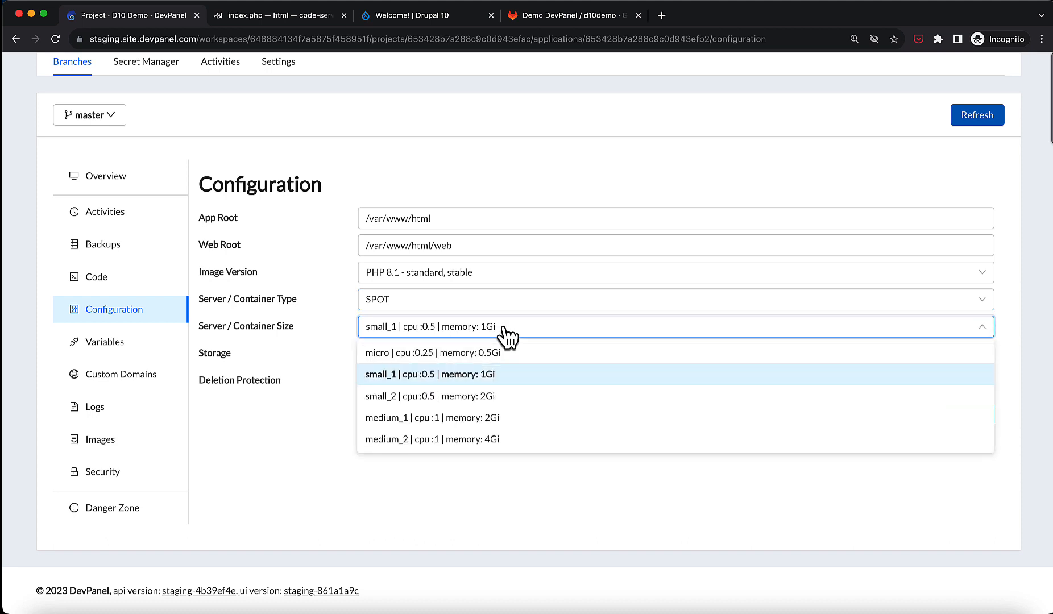
left_click(508, 336)
left_click(510, 362)
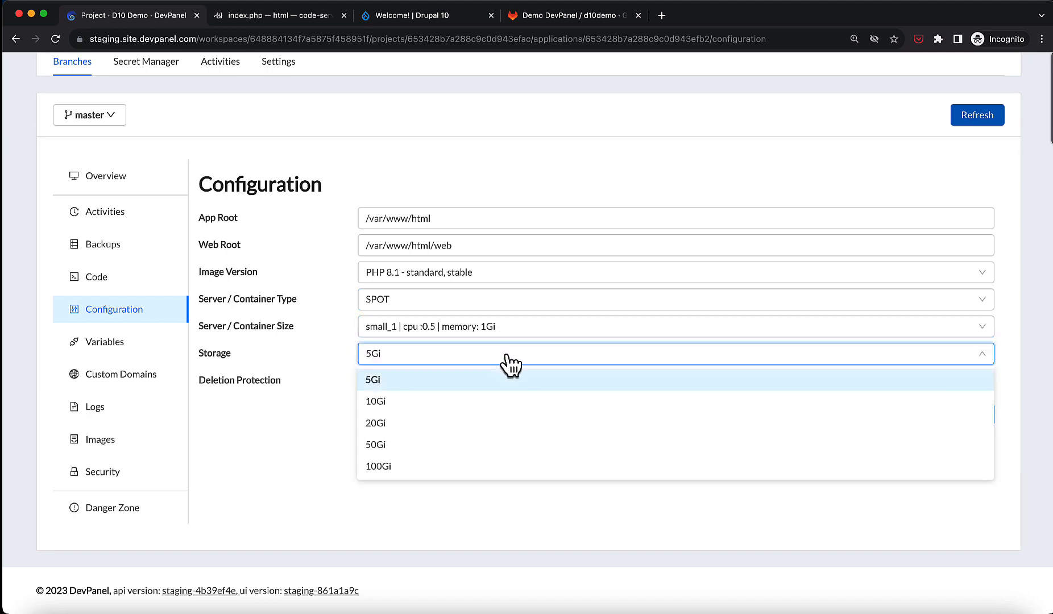
left_click(509, 362)
left_click(384, 379)
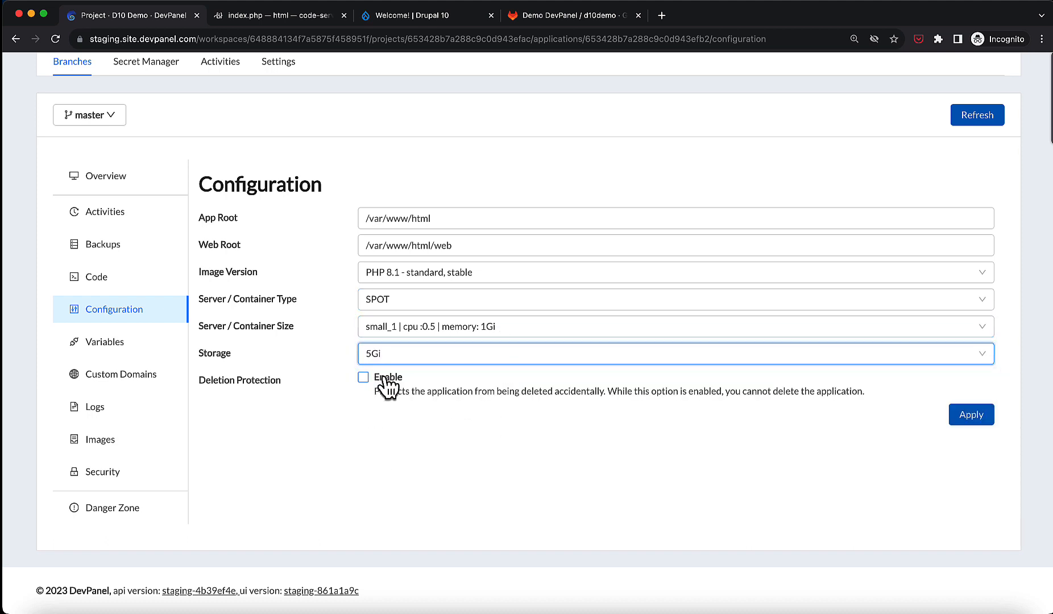
left_click(385, 380)
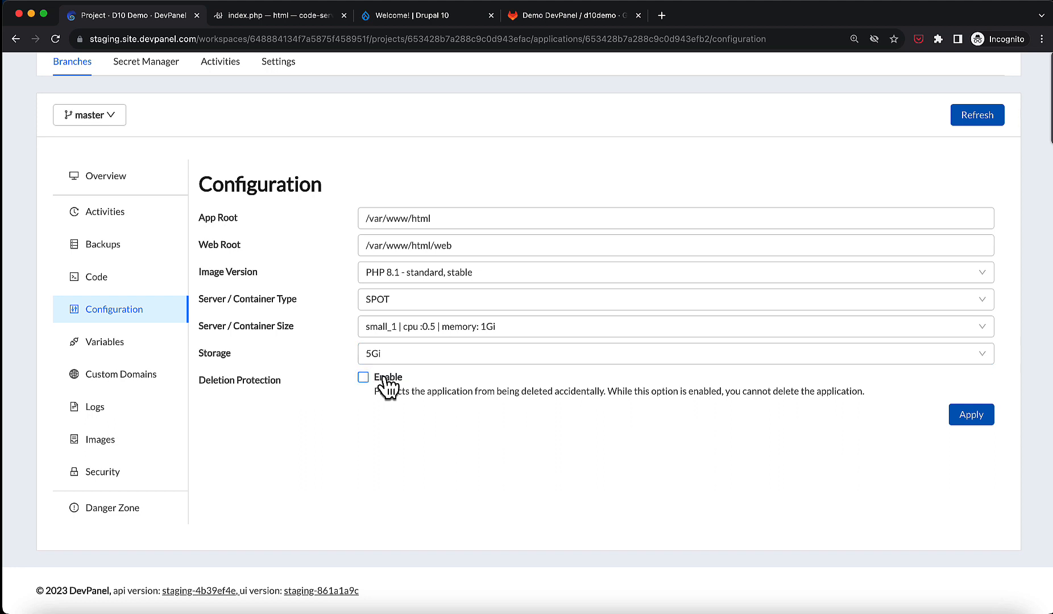
In the Variables section, add an empty variable field and delete it again.
left_click(135, 351)
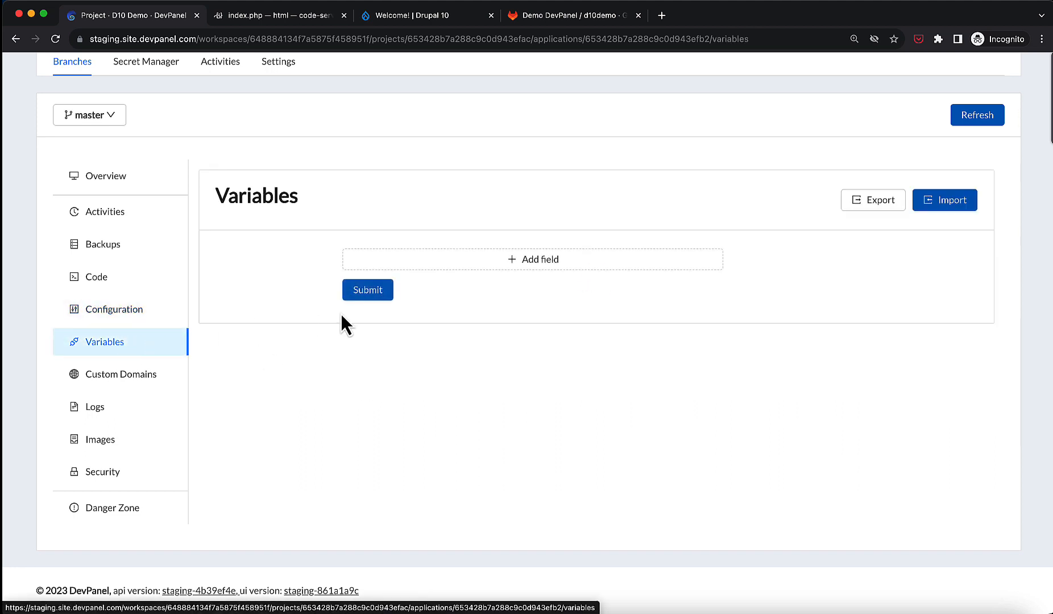
left_click(533, 260)
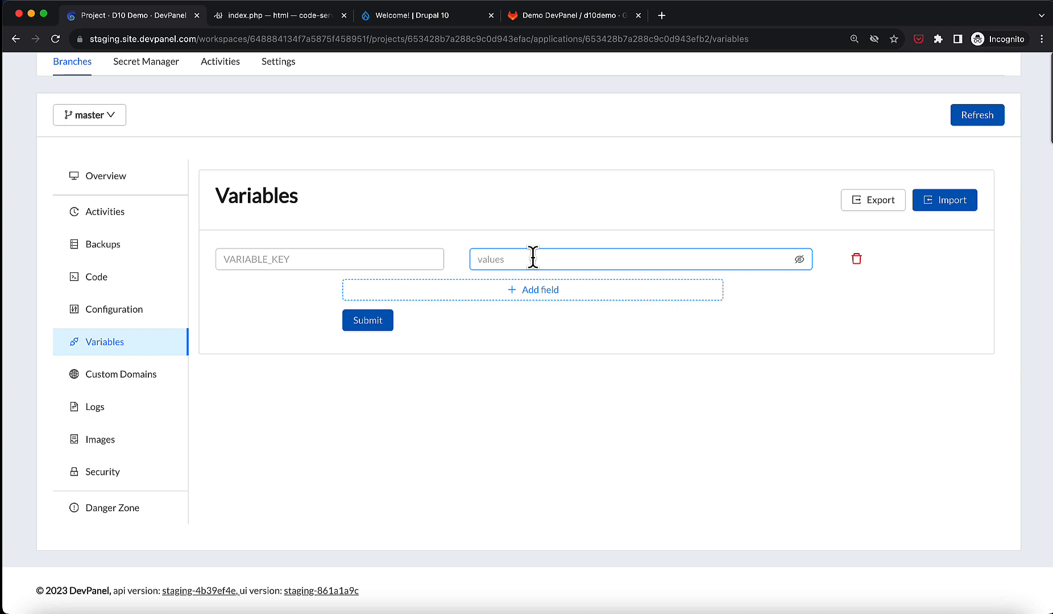
left_click(888, 235)
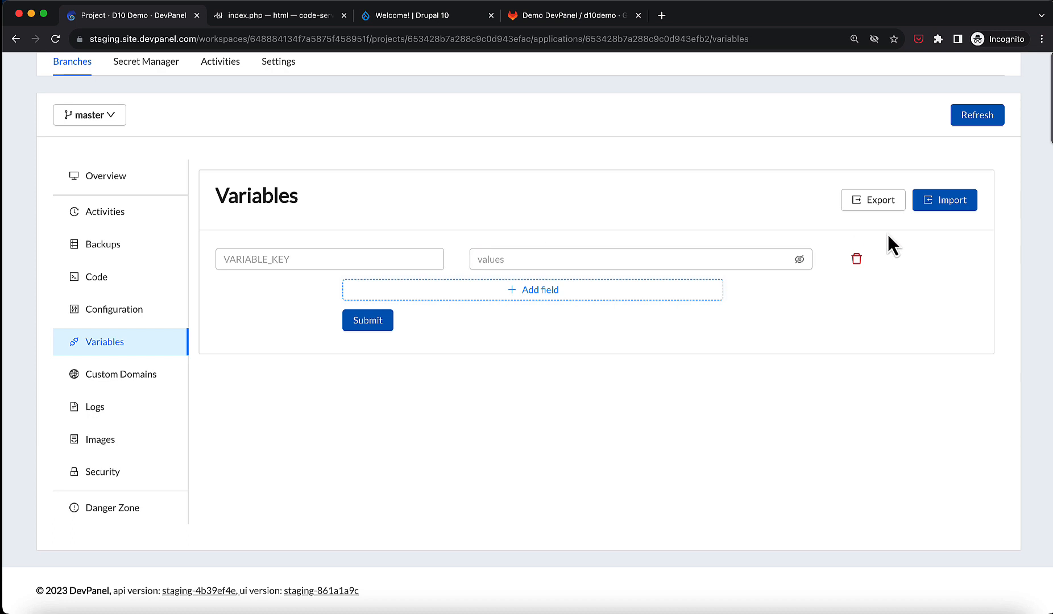
left_click(857, 259)
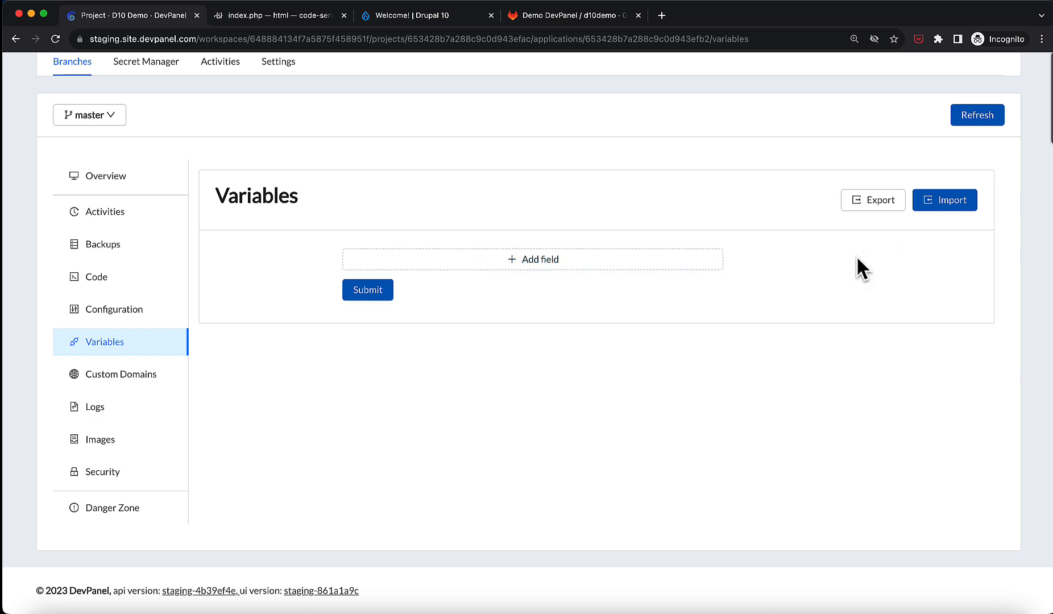
Review the Custom Domains section: the CNAME target, the custom domain field and the Enable HTTPS toggle.
left_click(152, 375)
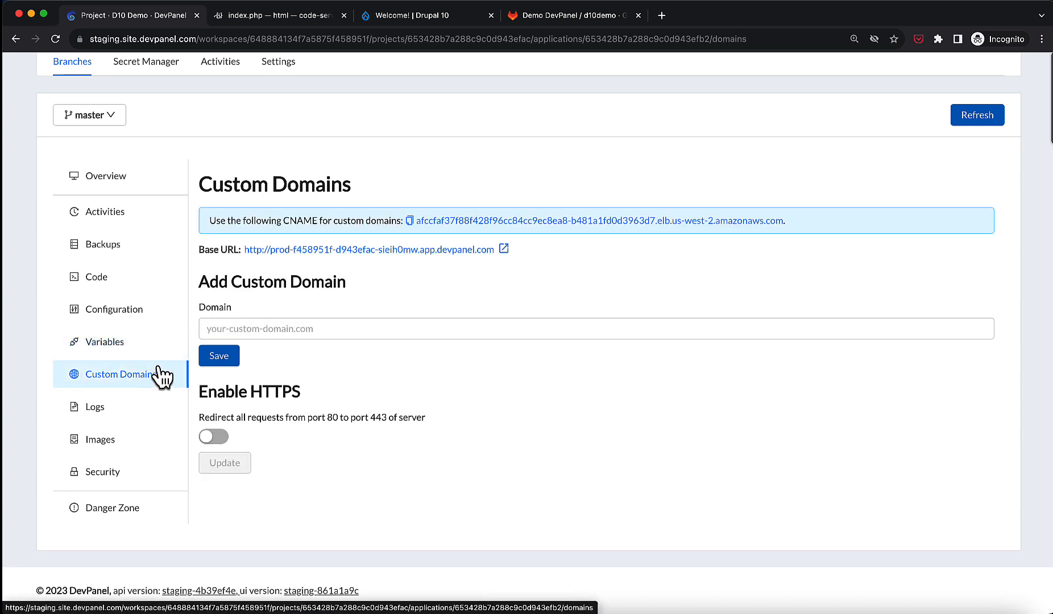
left_click(203, 333)
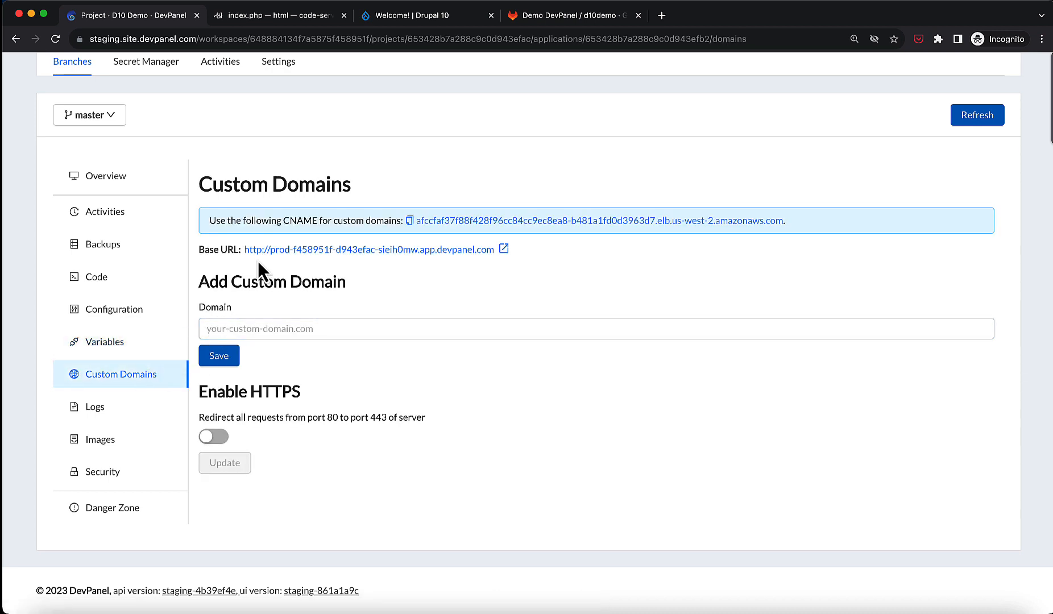
double_click(296, 216)
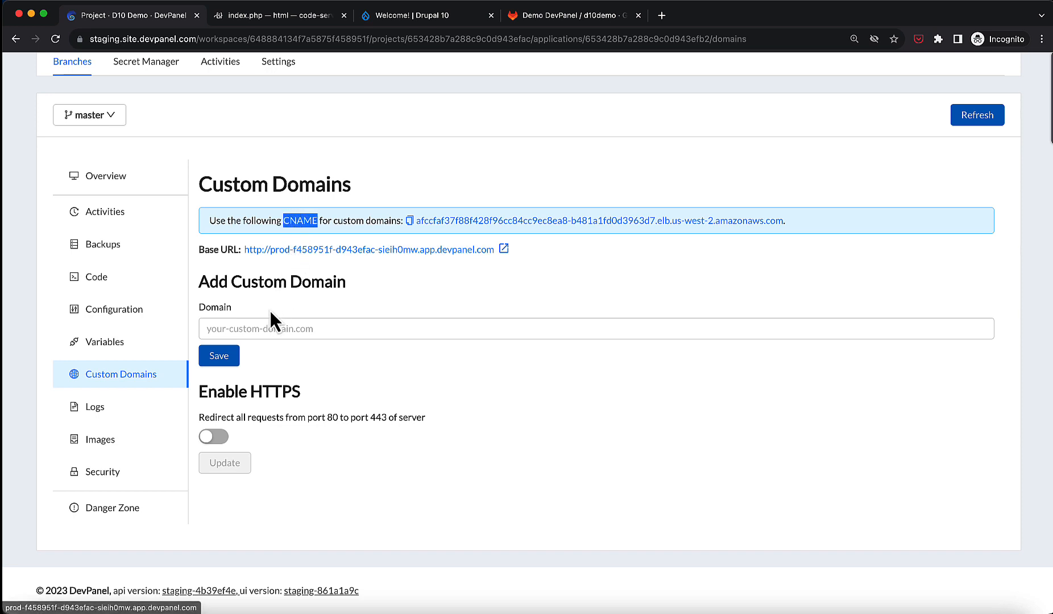
left_click(256, 327)
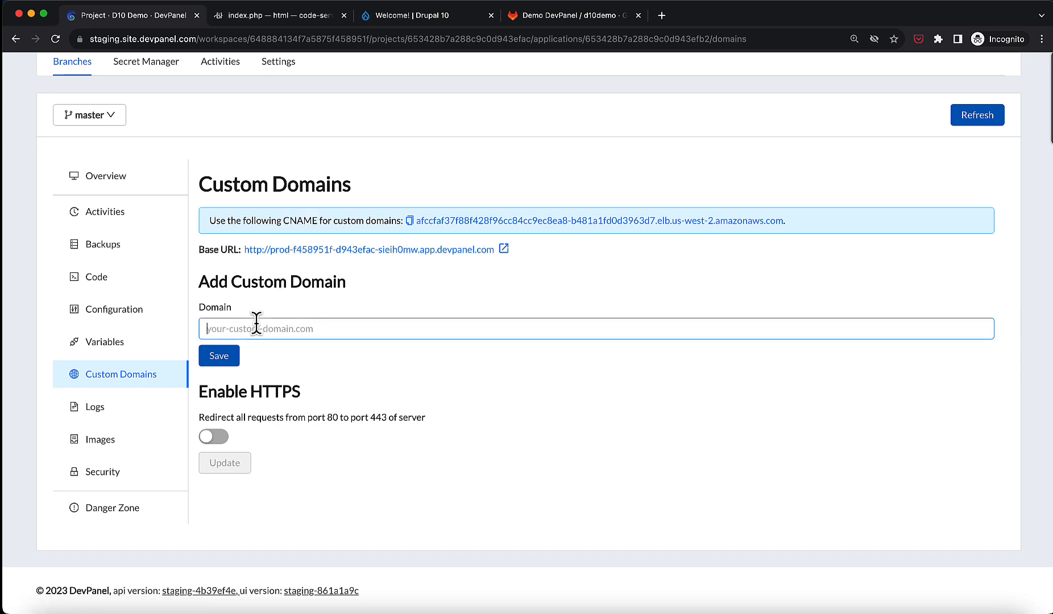
left_click(216, 437)
left_click(216, 437)
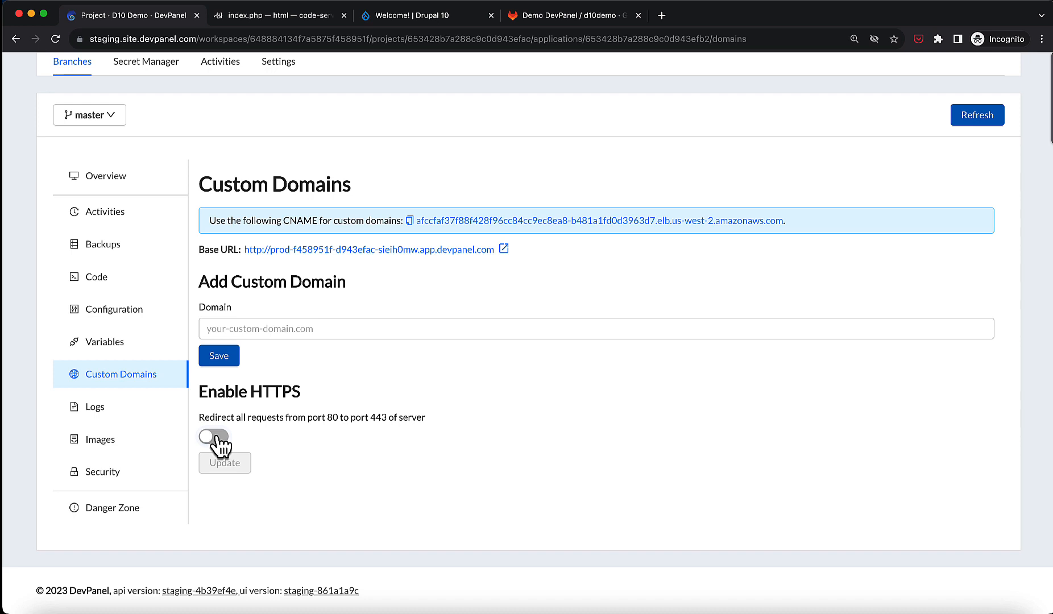
Browse the branch's Logs, Images and Security sections, including the Lock toggle.
left_click(135, 417)
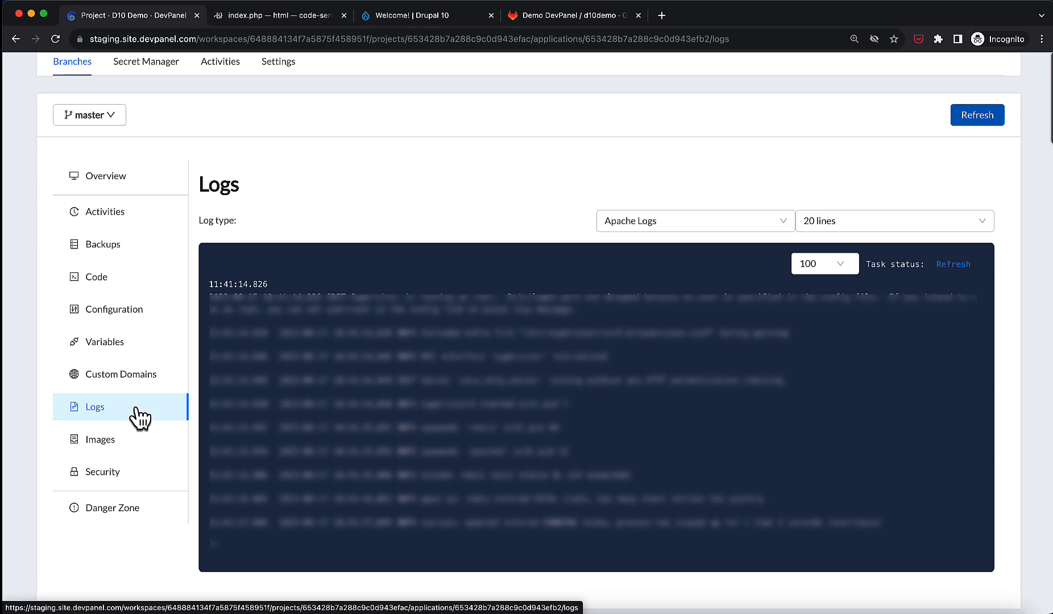
left_click(134, 441)
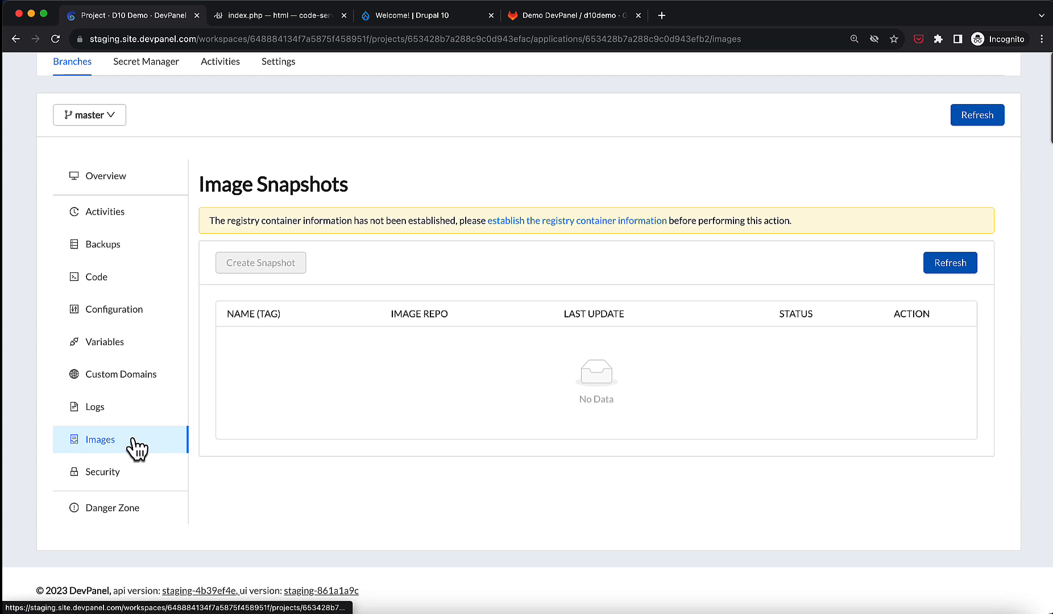
left_click(130, 474)
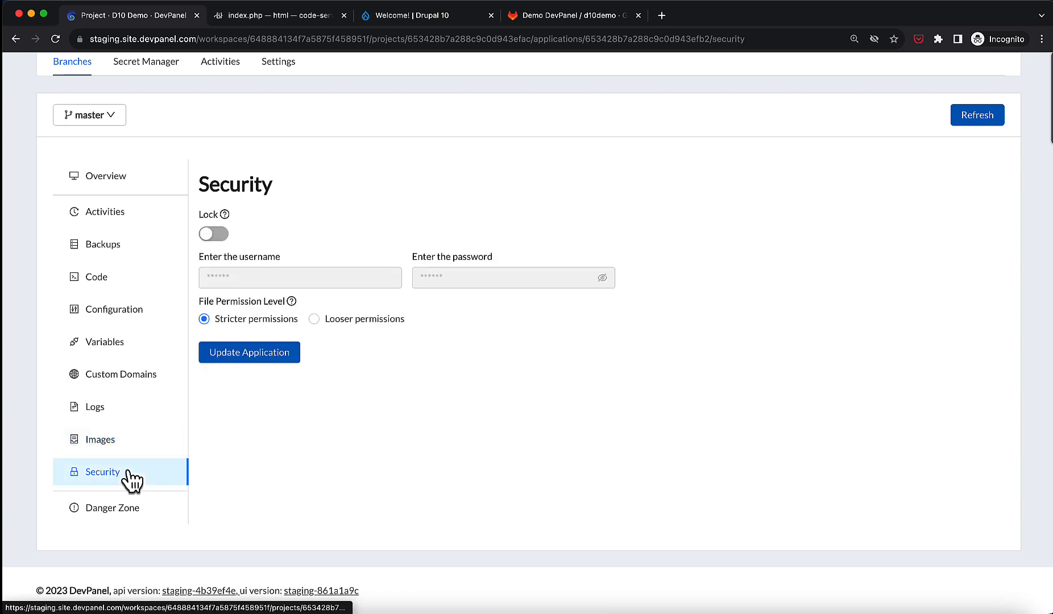
left_click(217, 235)
left_click(220, 239)
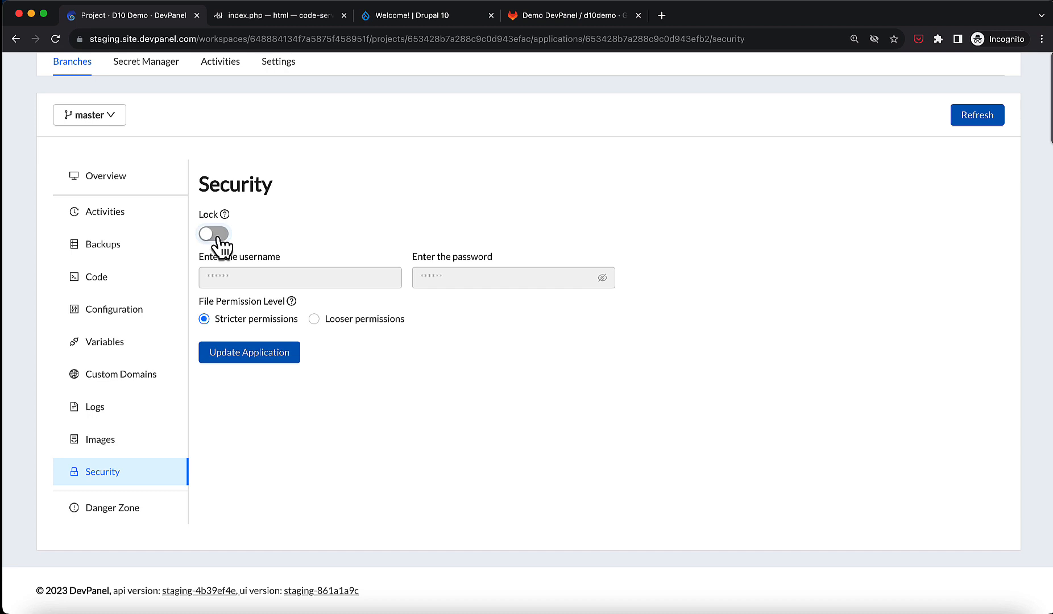
In the Danger Zone, paste branch/master into the confirmation field and try to undeploy the branch.
left_click(144, 503)
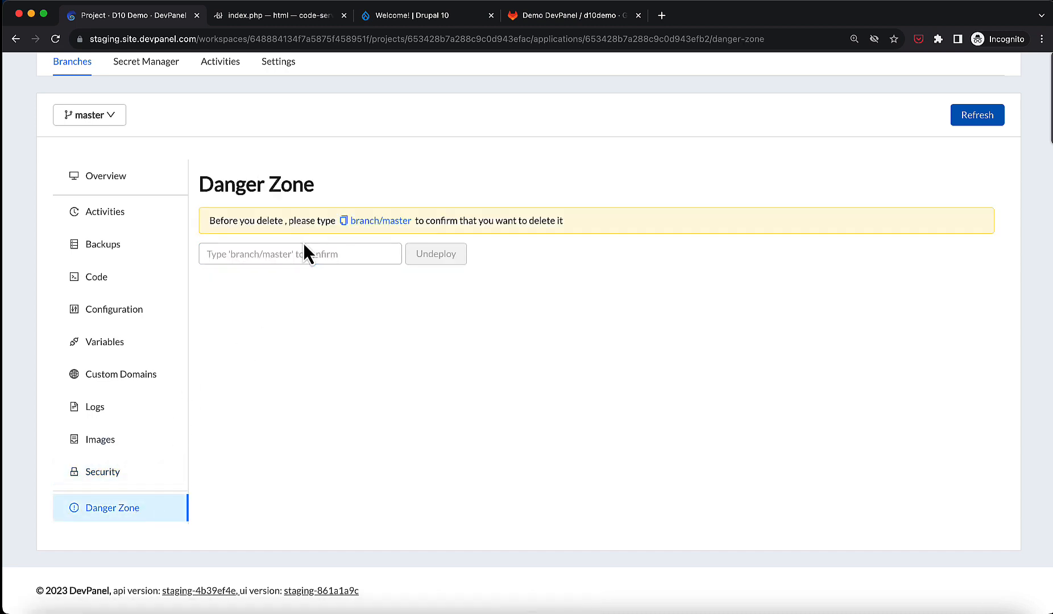
left_click(343, 222)
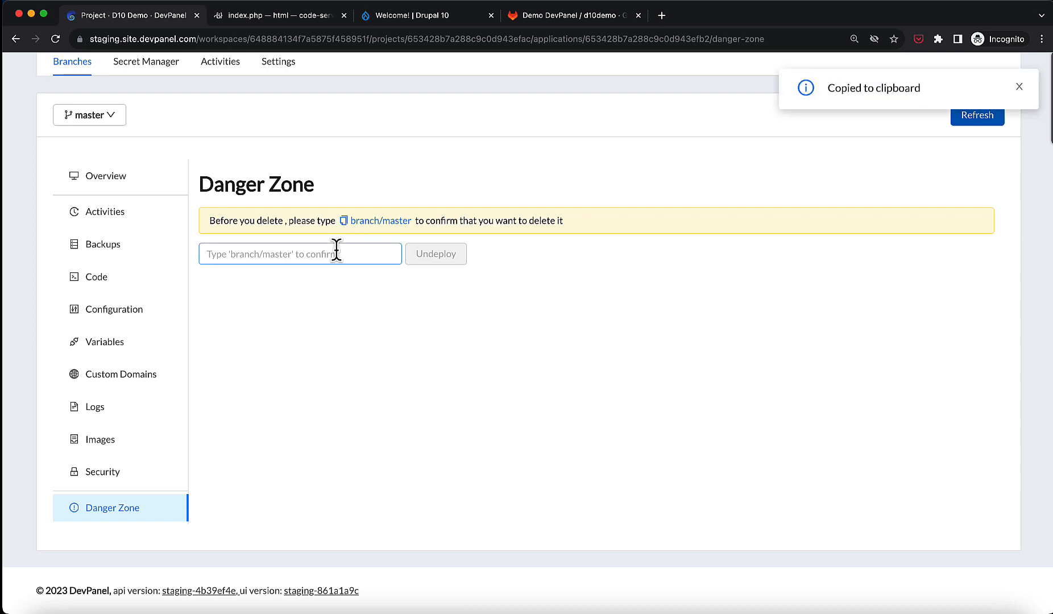
left_click(337, 250)
key("super+v")
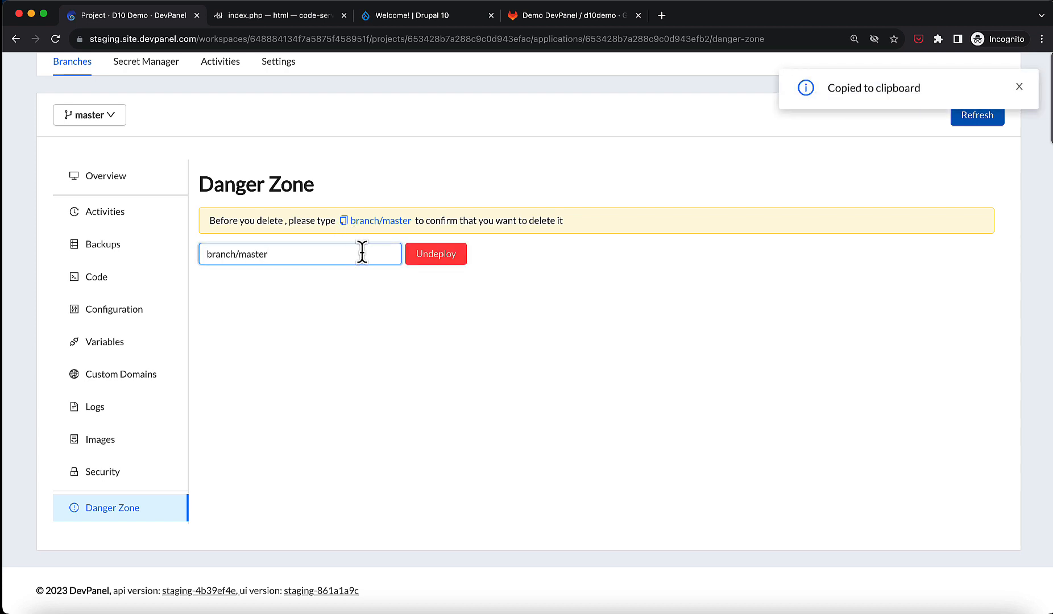
left_click(434, 257)
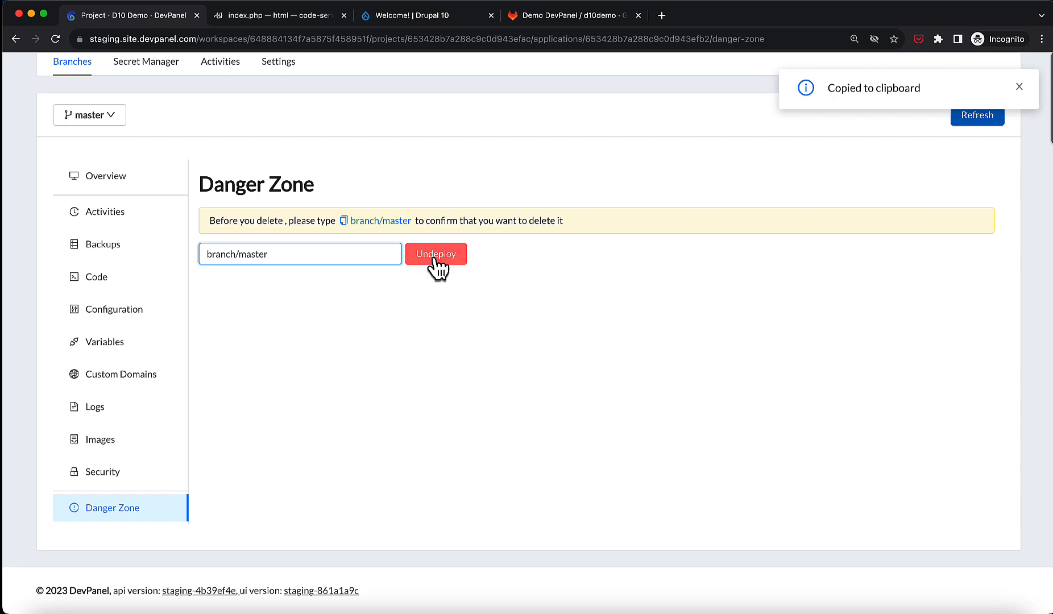
Open the project's GitLab repository and create a new branch named develop from master.
left_click(113, 185)
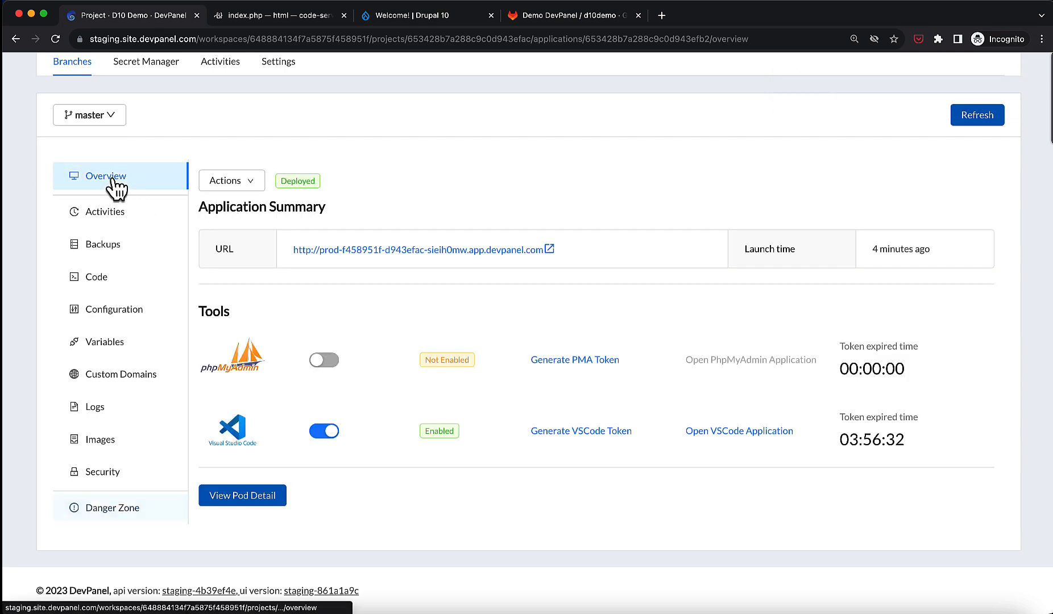
scroll(112, 181, "up", 3)
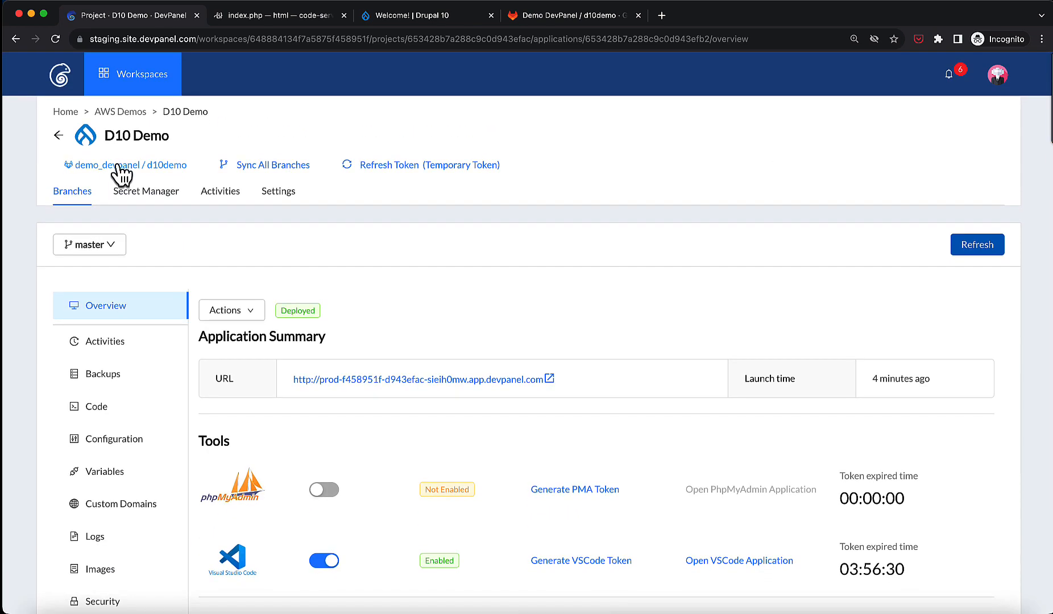
left_click(117, 165)
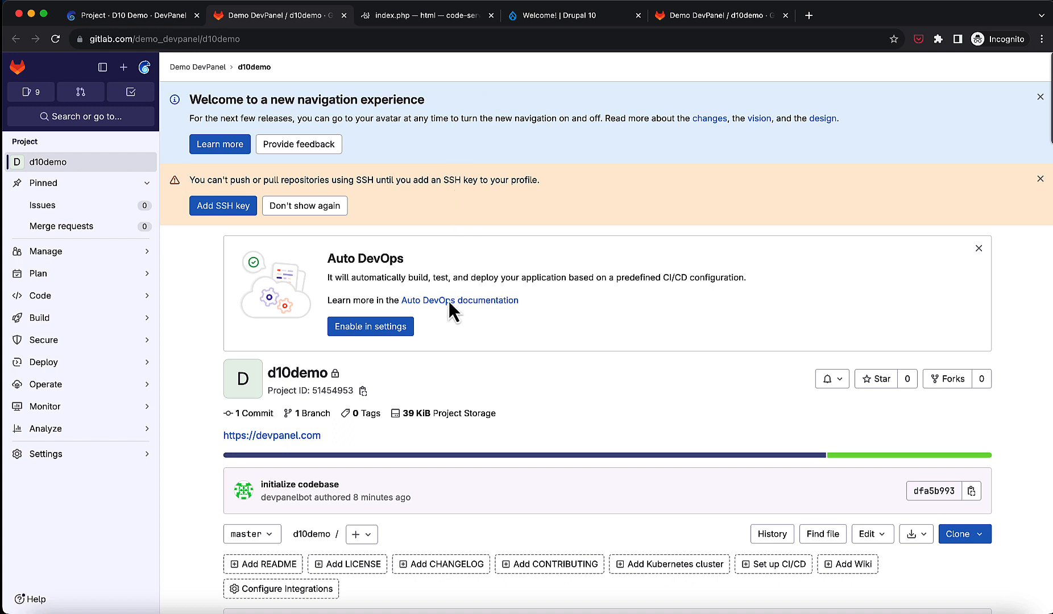
left_click(371, 536)
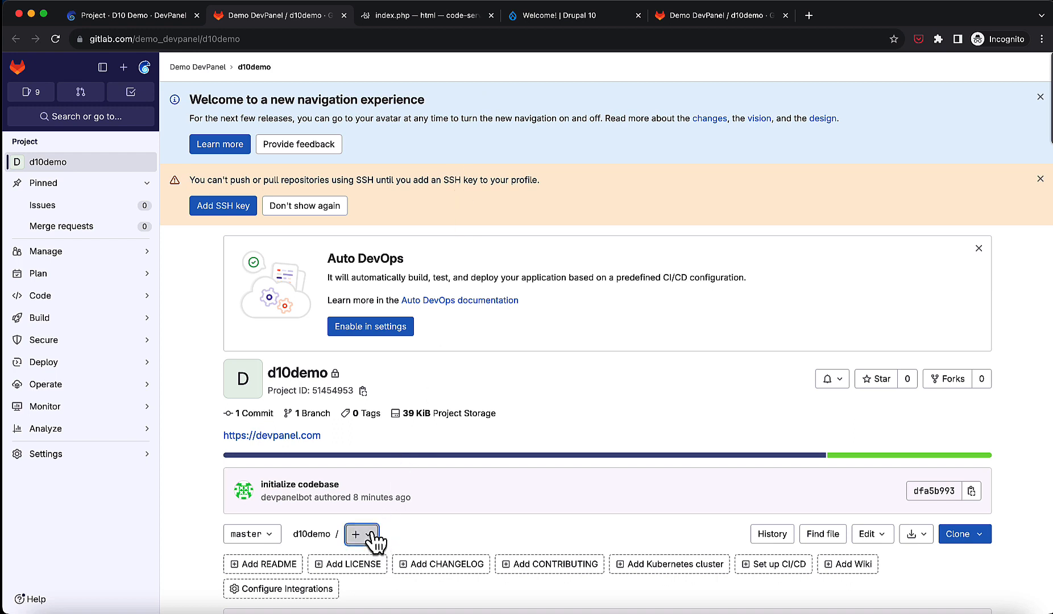
left_click(379, 489)
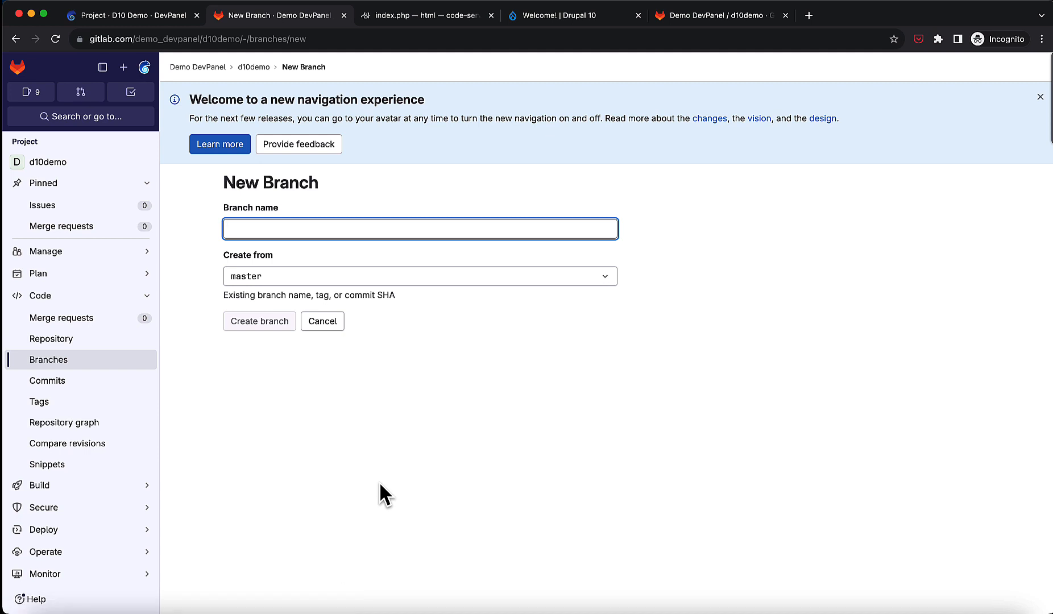
type("develop")
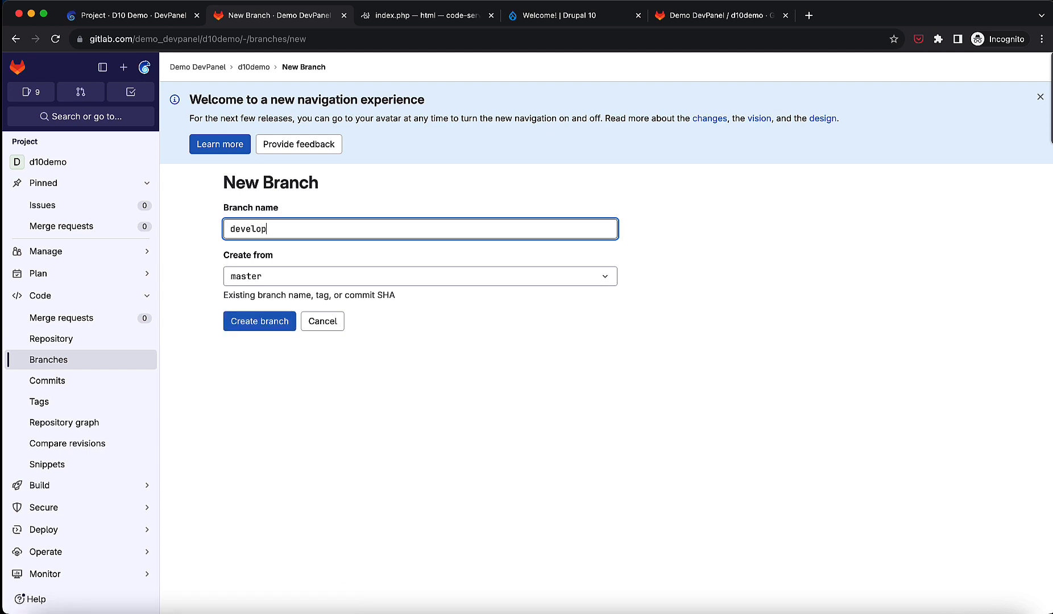
left_click(248, 320)
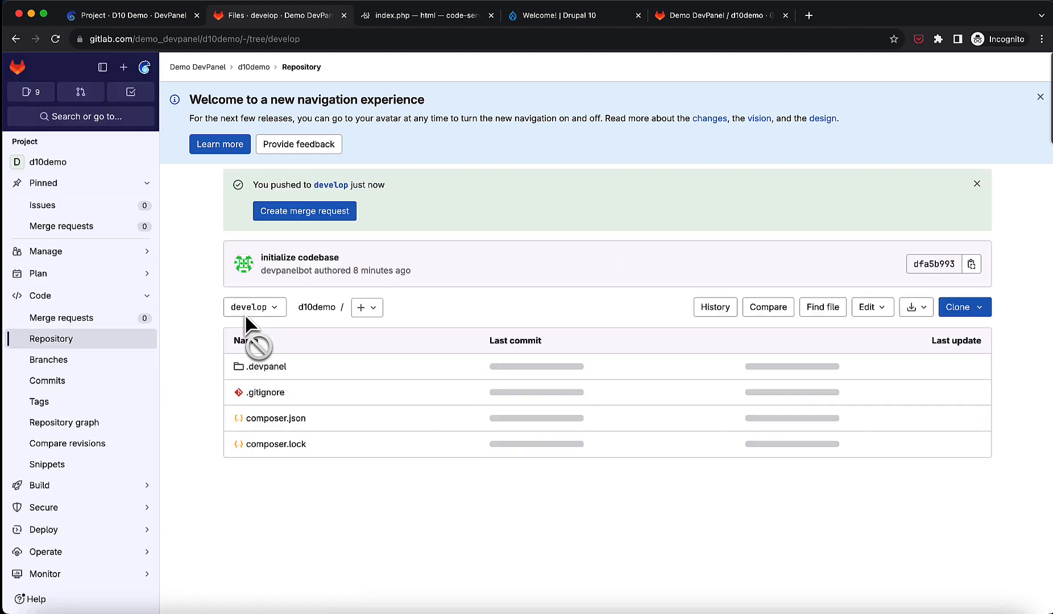
left_click(274, 310)
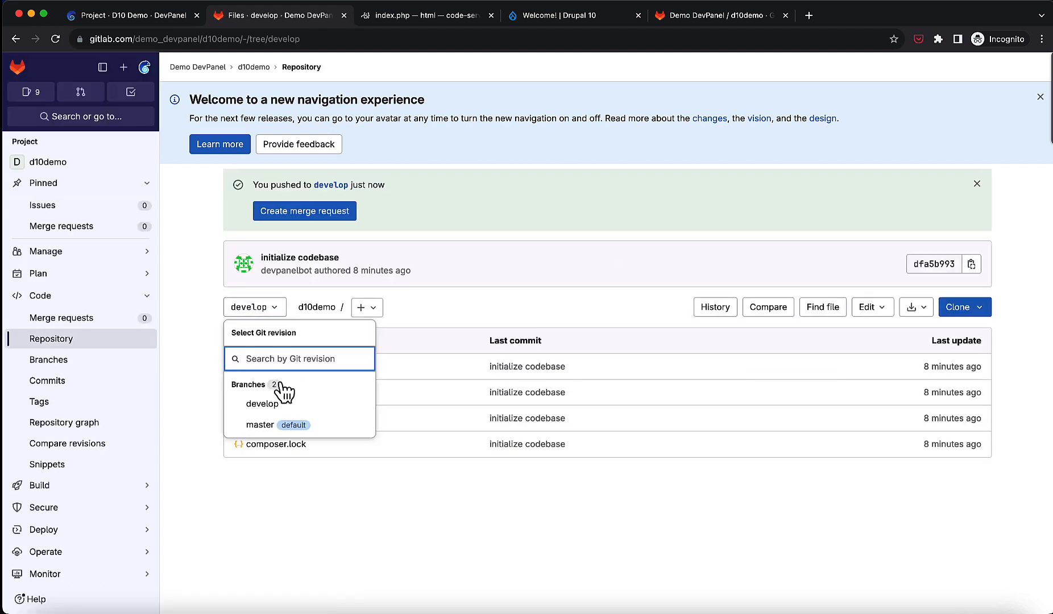
left_click(277, 314)
Back in DevPanel, switch to the All Branches view and sync all branches.
left_click(172, 16)
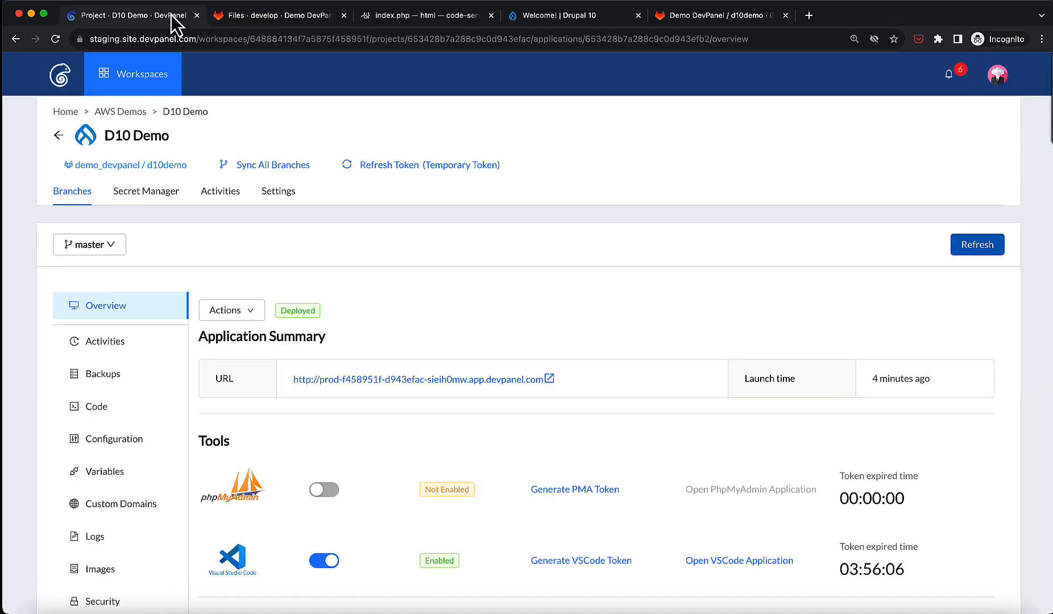
left_click(88, 246)
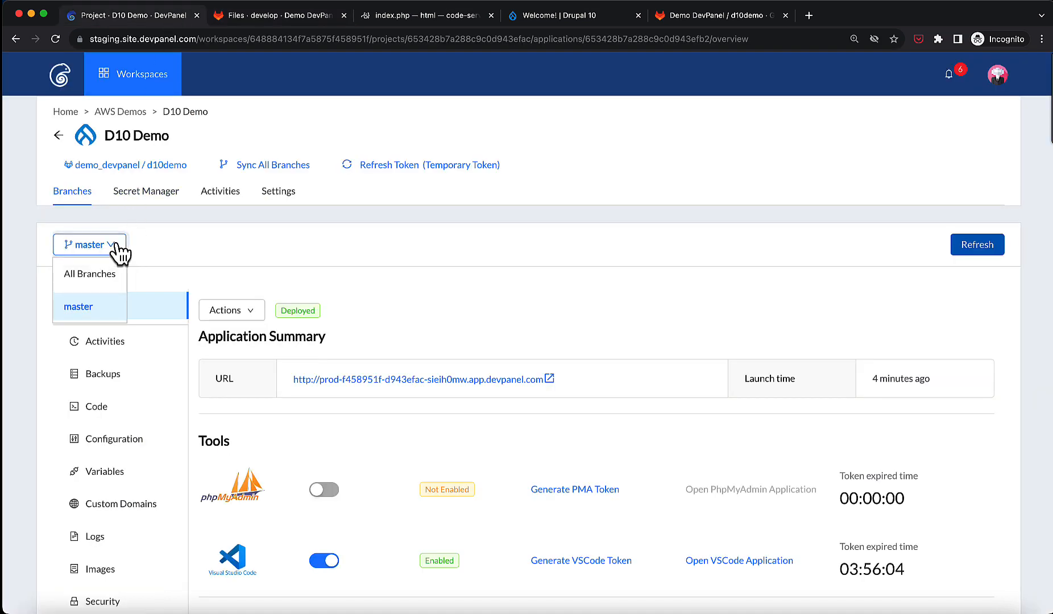
left_click(105, 275)
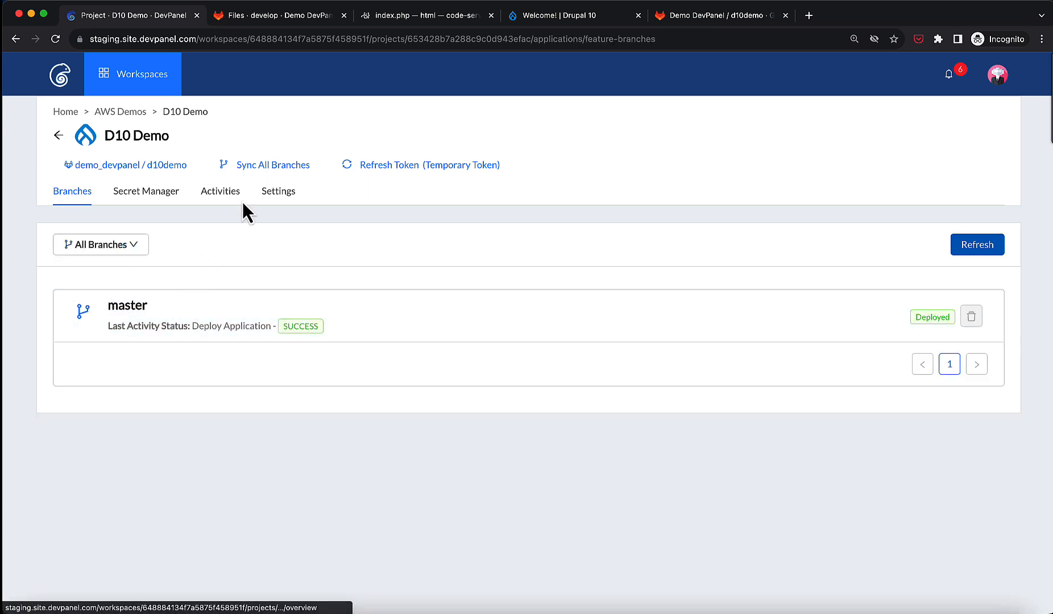
left_click(261, 166)
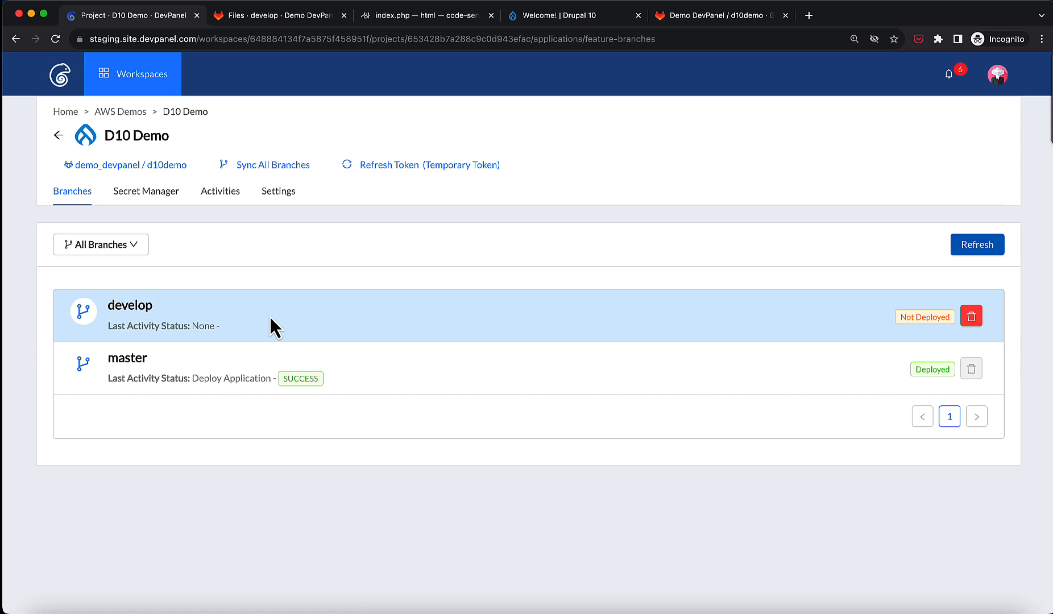
Open the develop branch and set it to copy its database and static files from the master application.
left_click(133, 310)
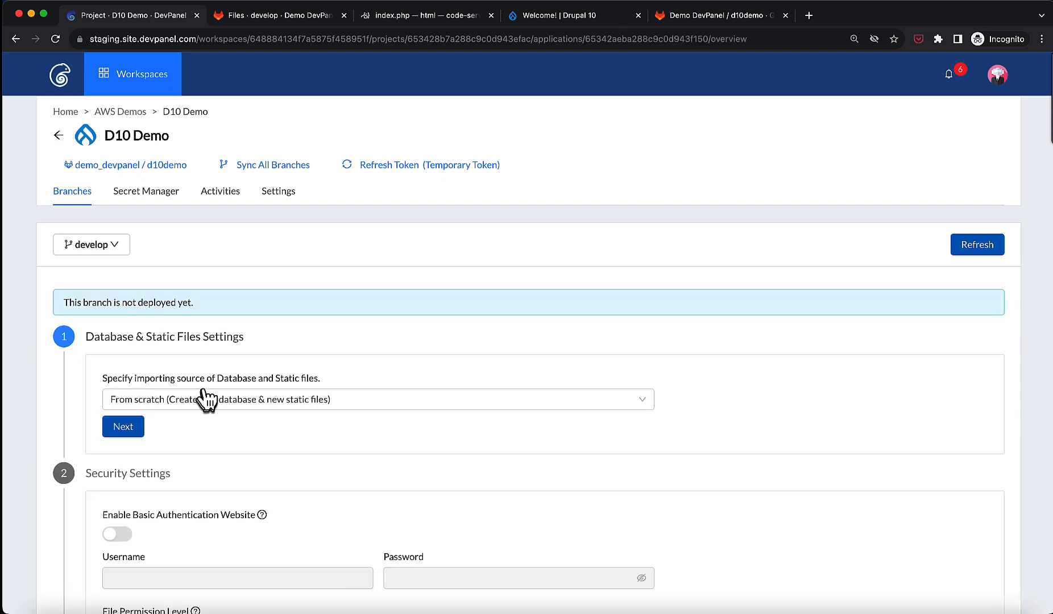
left_click(212, 407)
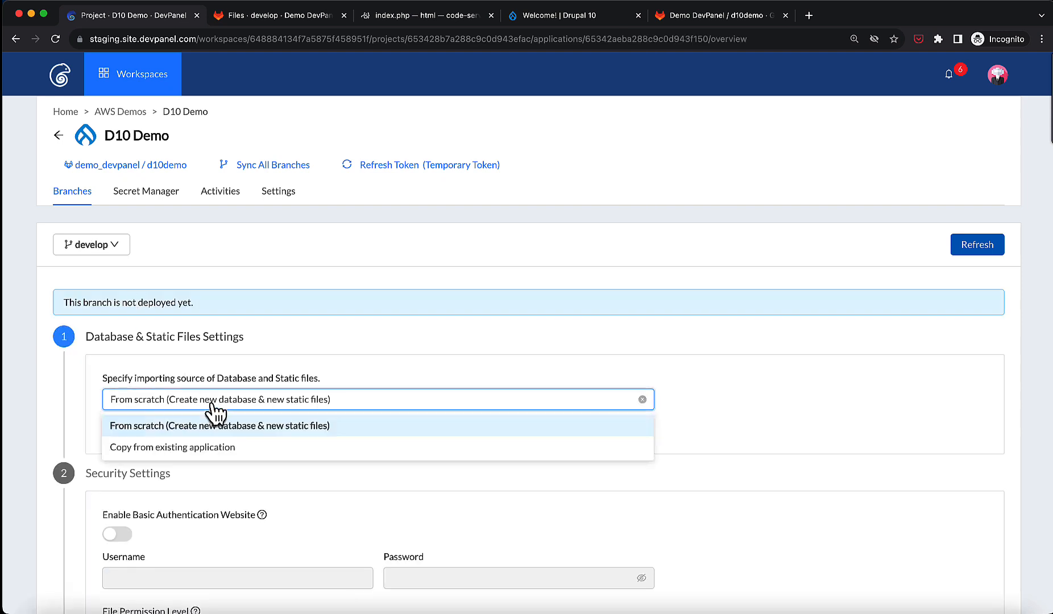
left_click(250, 449)
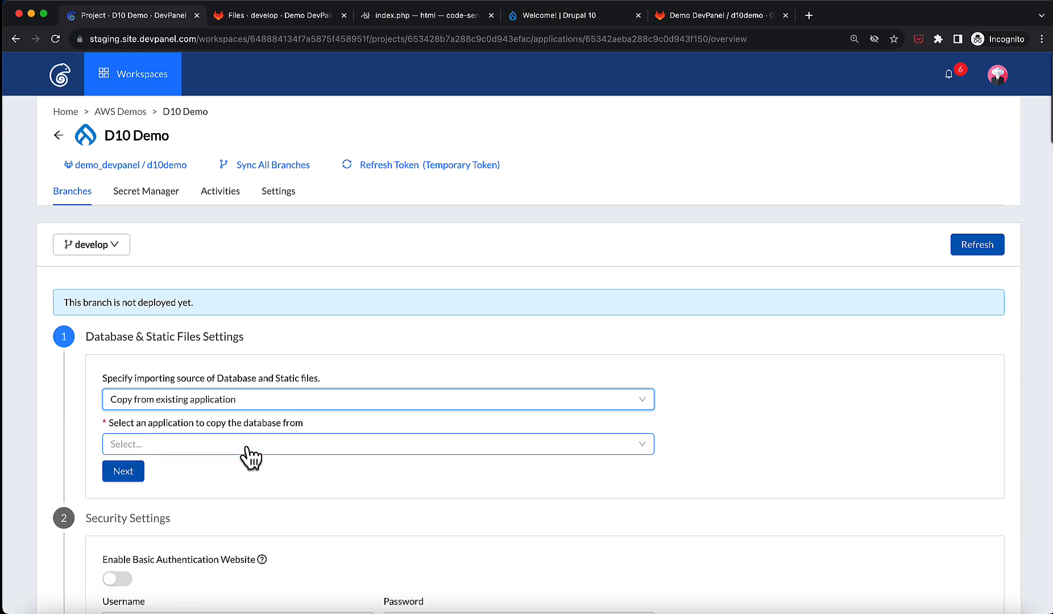
left_click(250, 455)
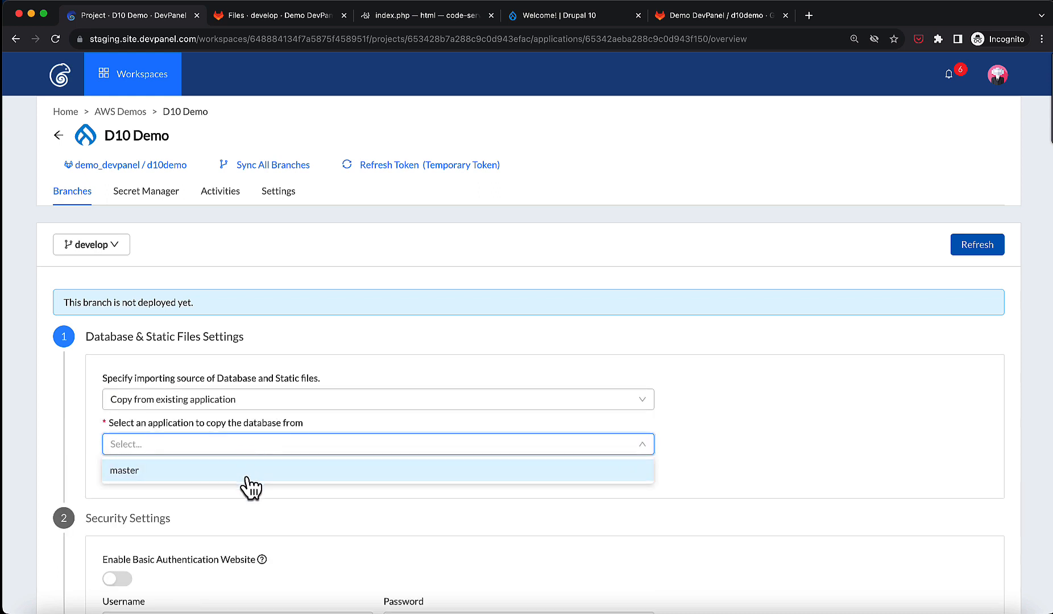
left_click(251, 482)
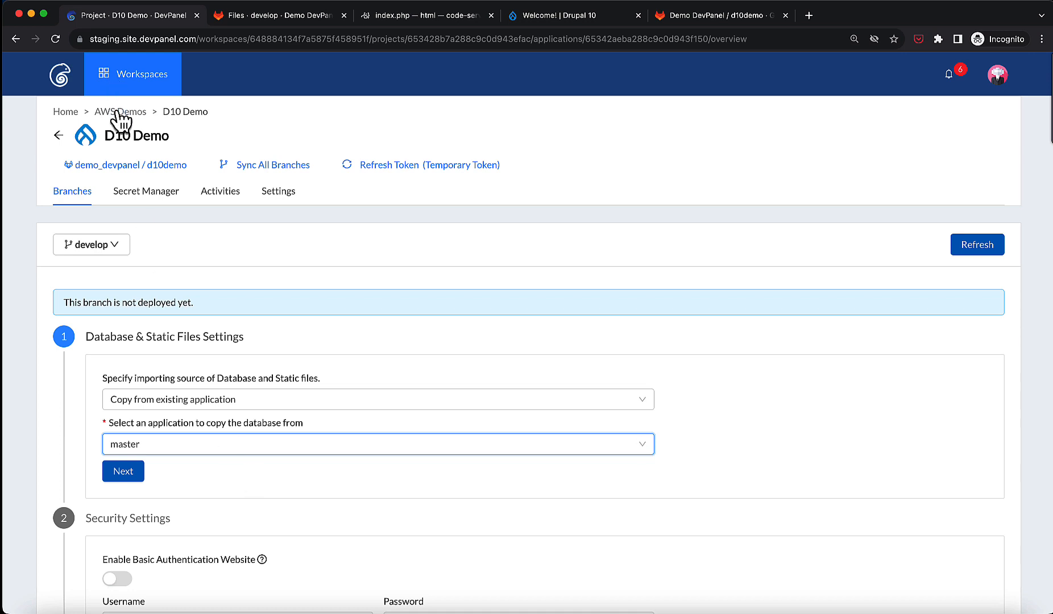
Browse the AWS Demos workspace's Projects, Applications, Deployments, VPS and People tabs.
left_click(120, 112)
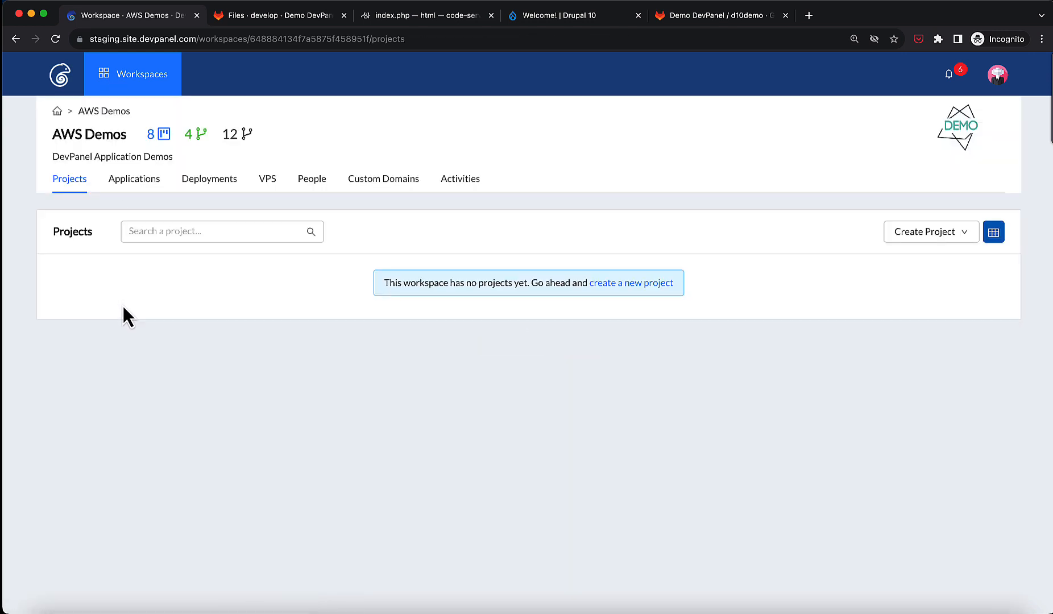
left_click(135, 190)
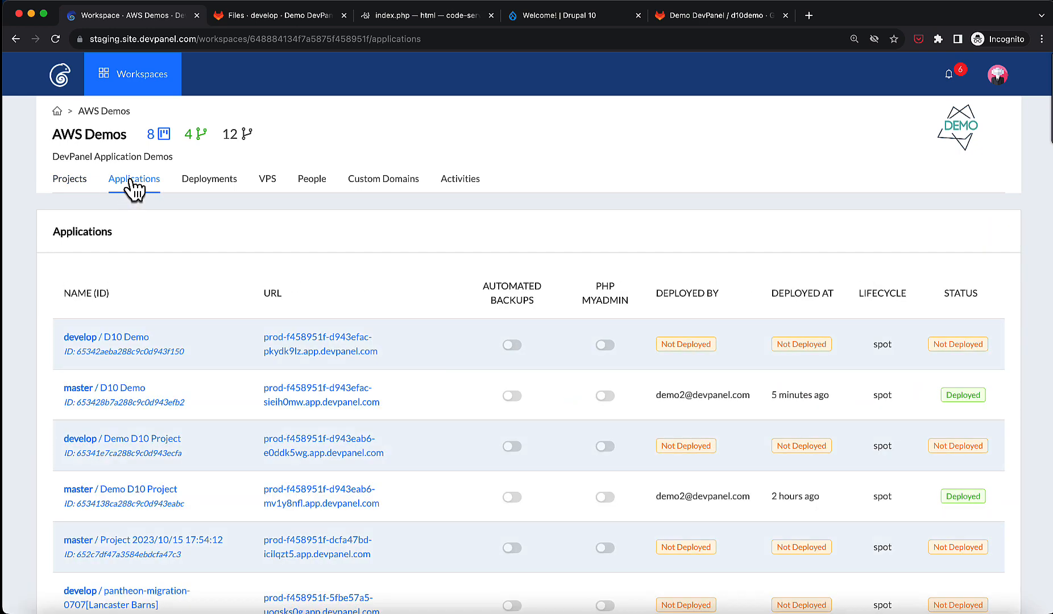
left_click(204, 181)
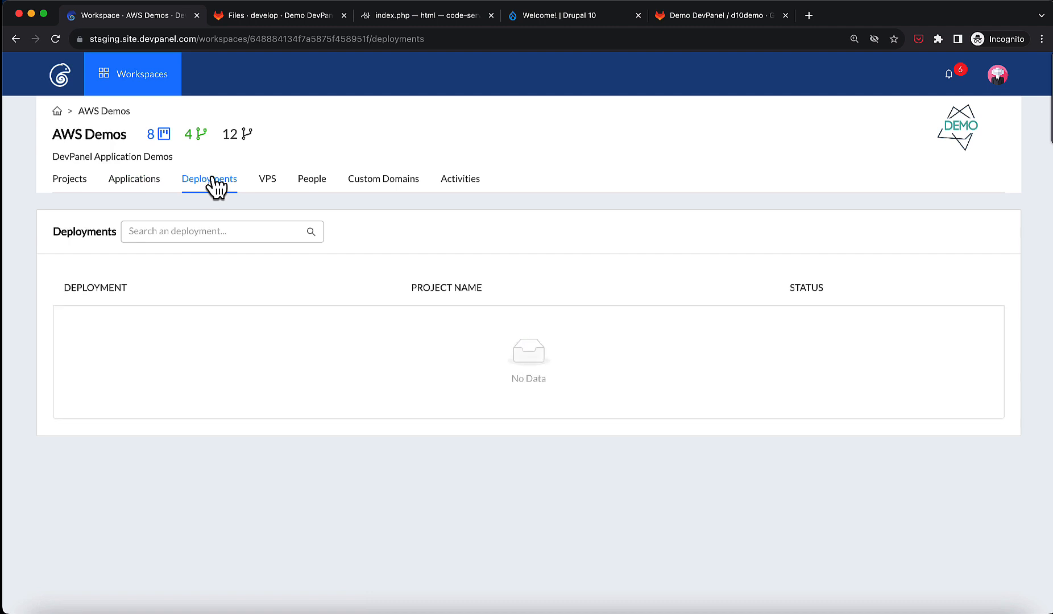
left_click(266, 181)
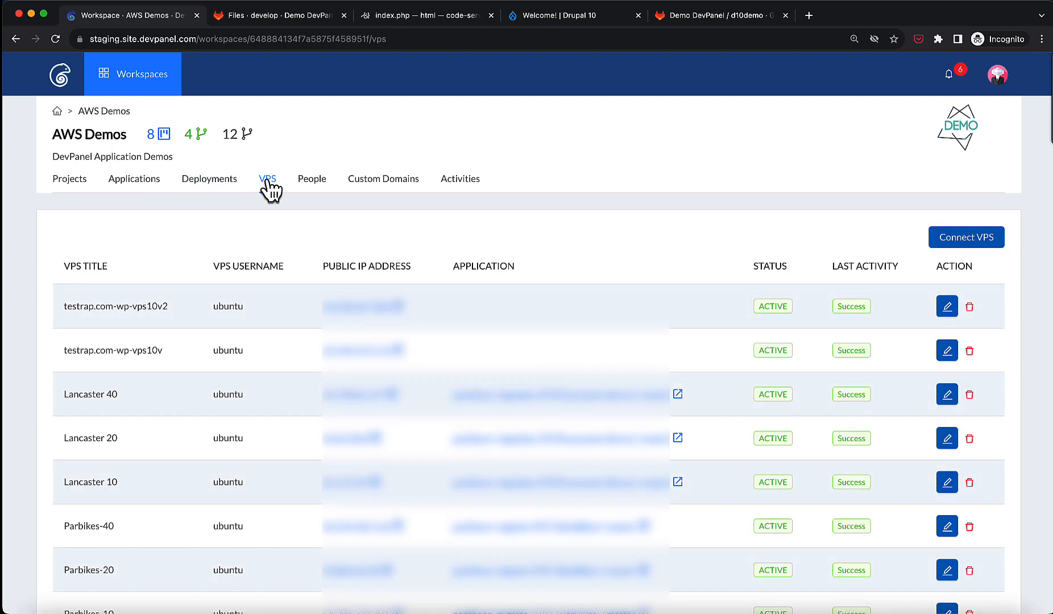
left_click(321, 181)
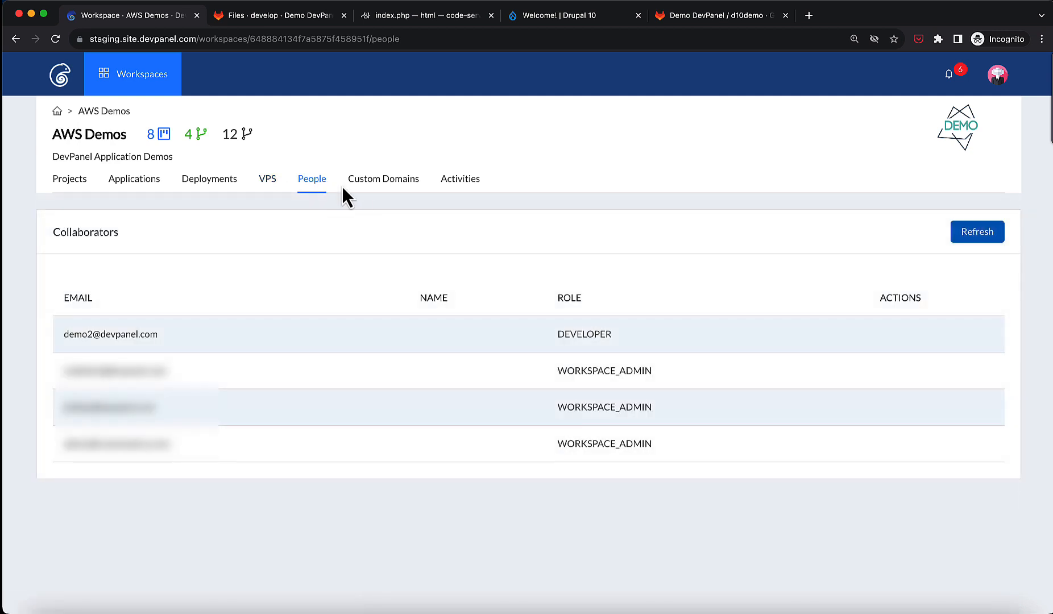
Browse the workspace's Custom Domains and Activities tabs, then return to the workspaces overview.
left_click(377, 185)
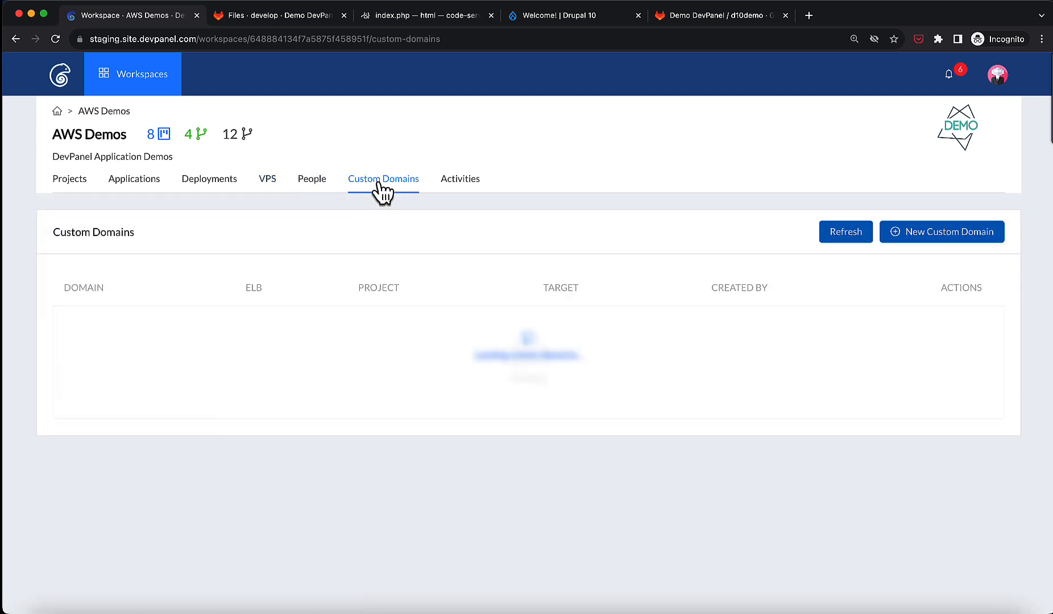
left_click(444, 185)
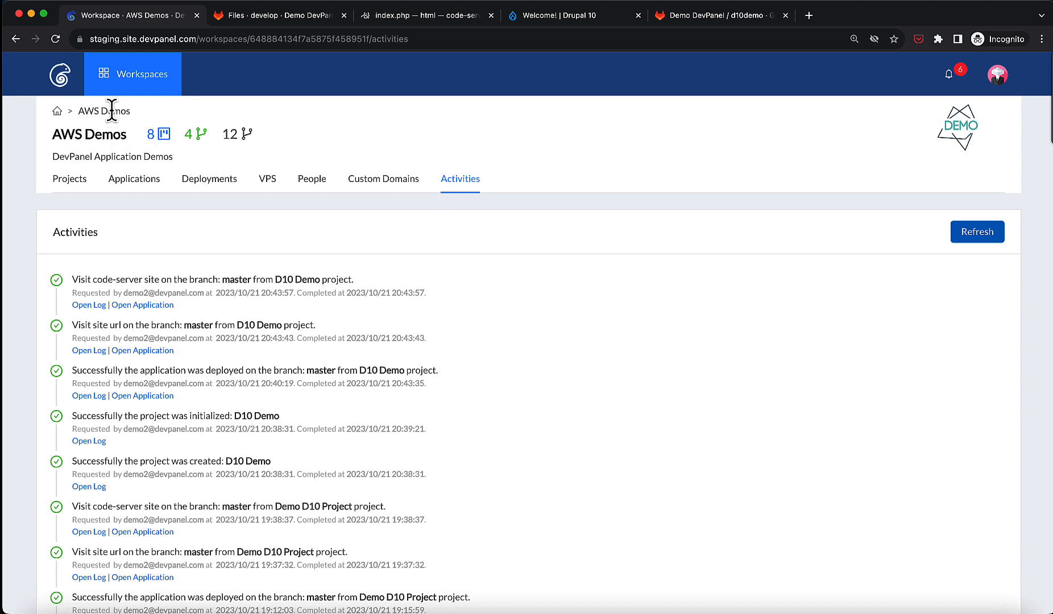
left_click(57, 112)
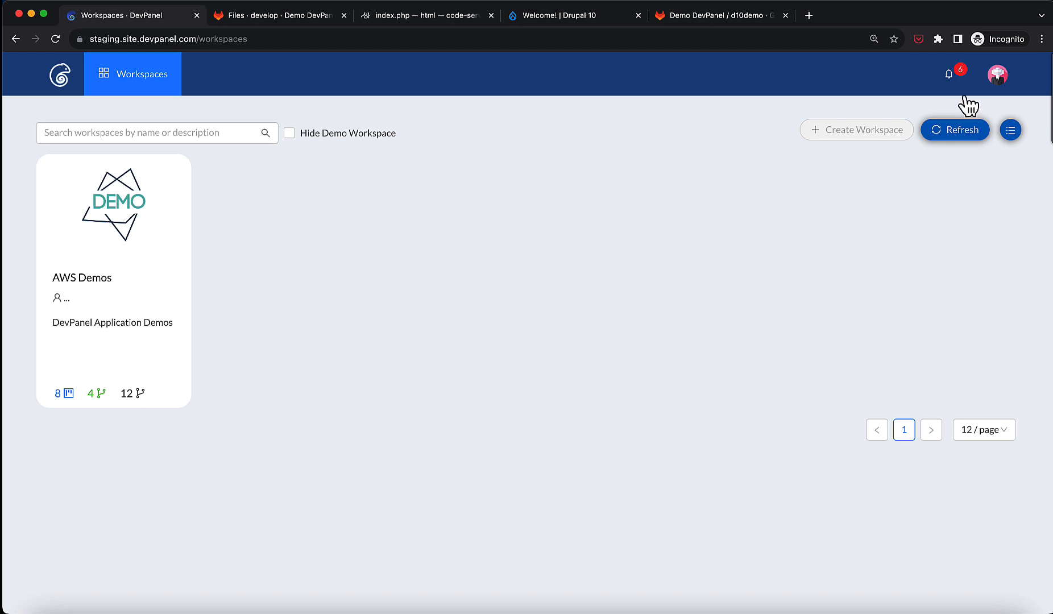
Open the account profile page from the user avatar menu.
left_click(996, 80)
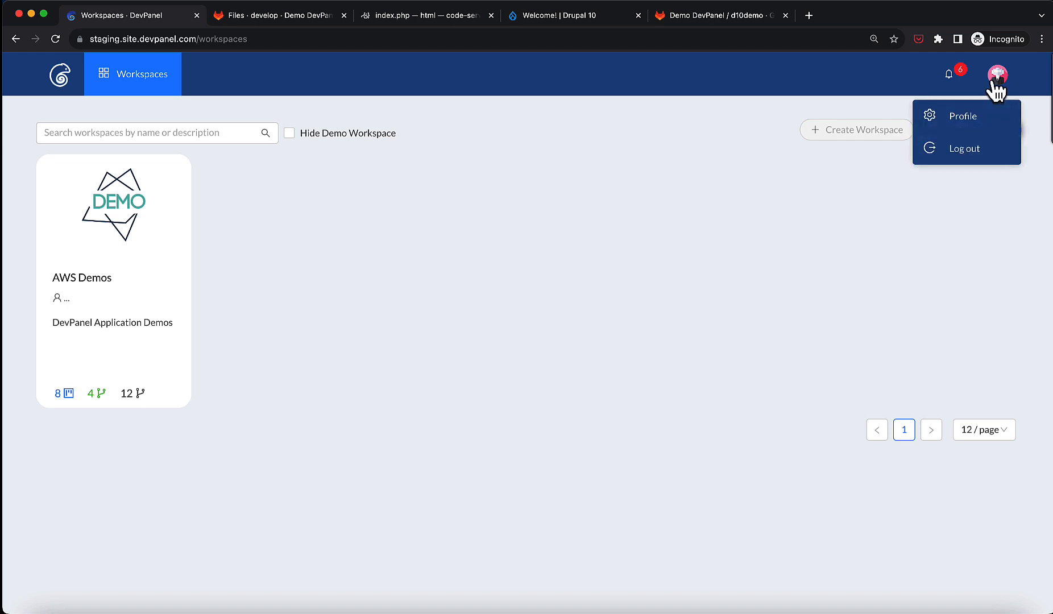
left_click(967, 121)
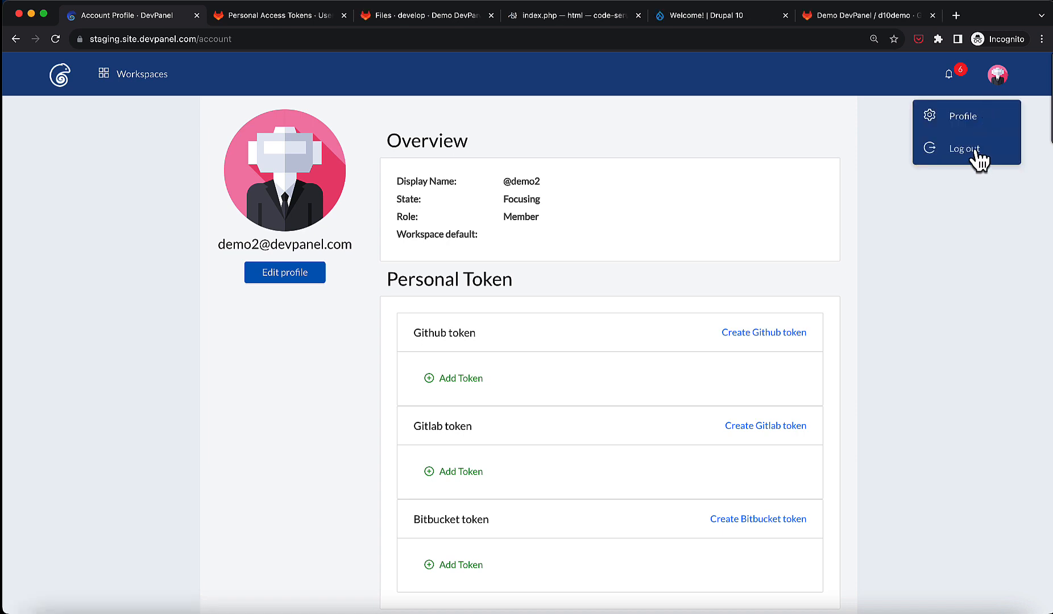
Log out of DevPanel and agree to the Terms and Conditions on the login page.
left_click(974, 151)
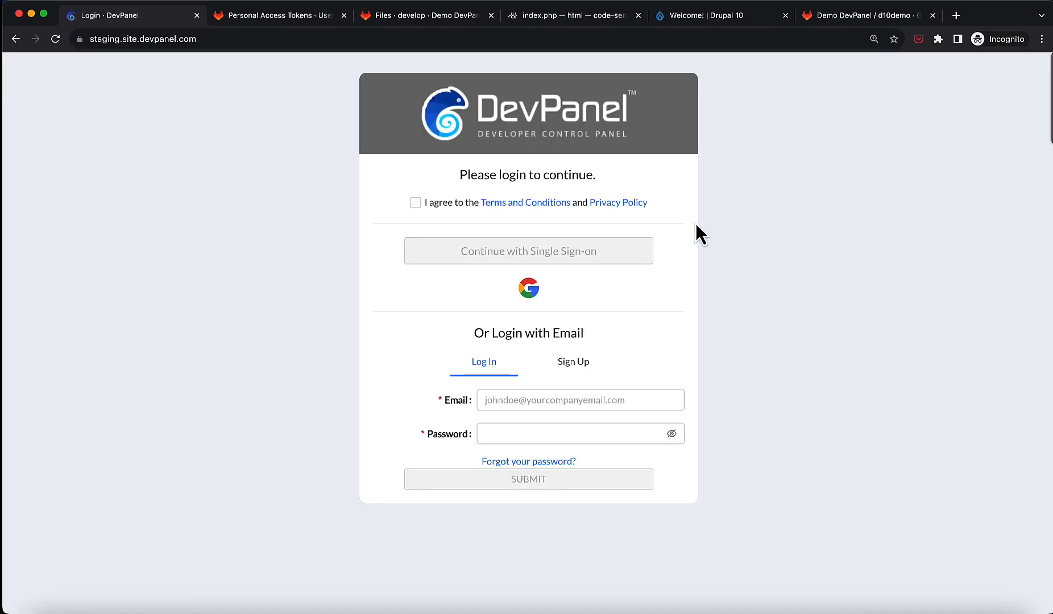
left_click(416, 203)
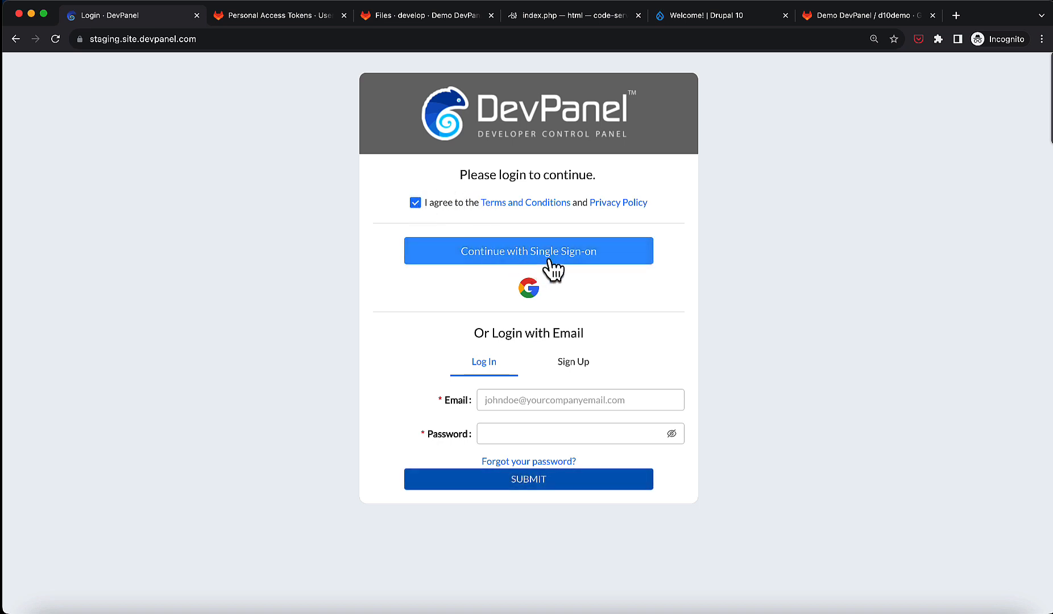